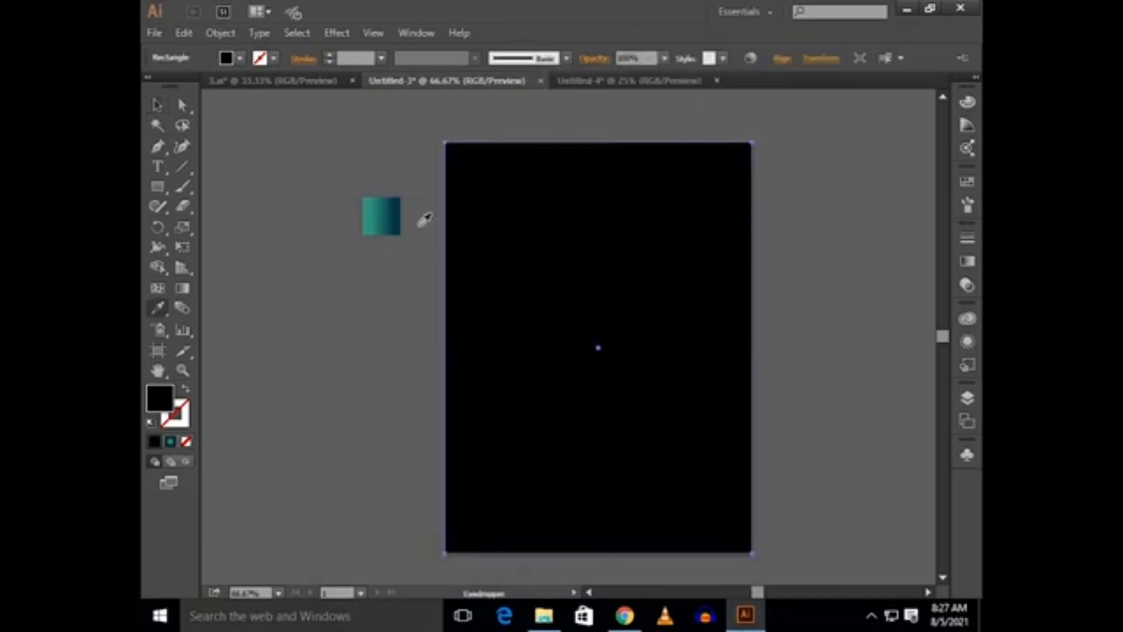
Step: Fill the background rectangle with the swatch's teal-to-navy gradient and change the gradient type to Radial
key("v")
left_click(967, 263)
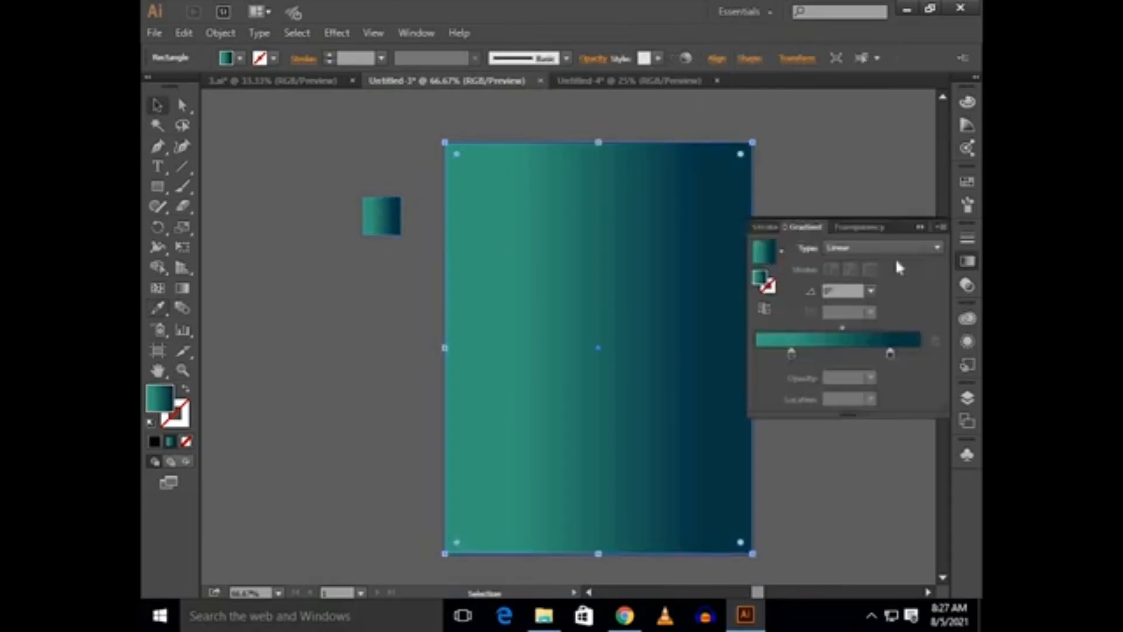
left_click(893, 248)
left_click(866, 283)
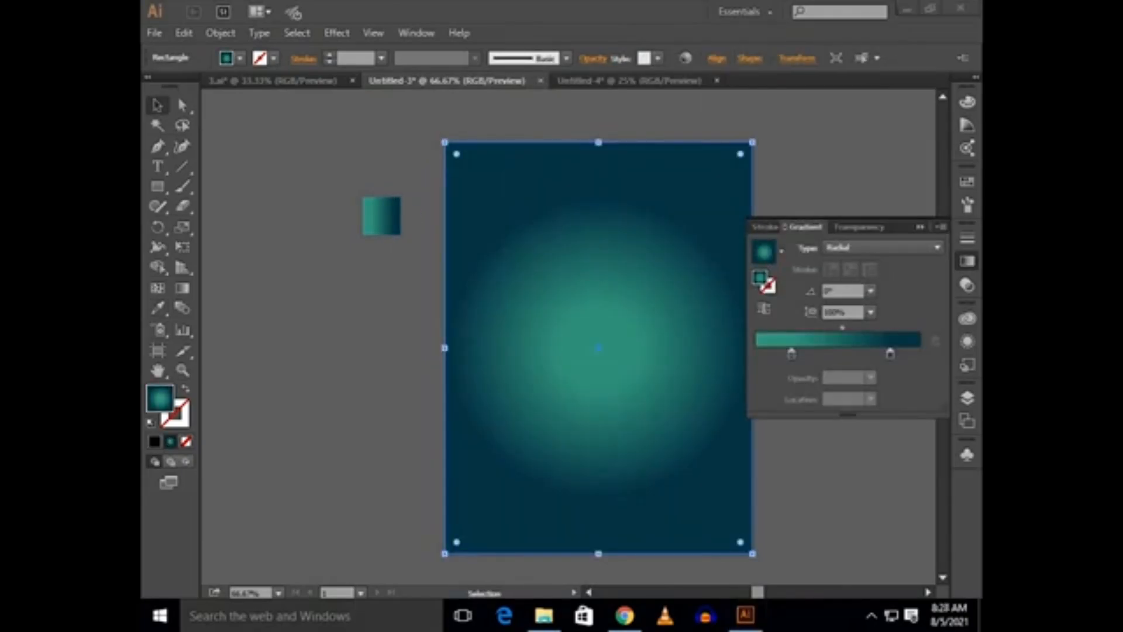
left_click(921, 227)
scroll(751, 256, "down", 1)
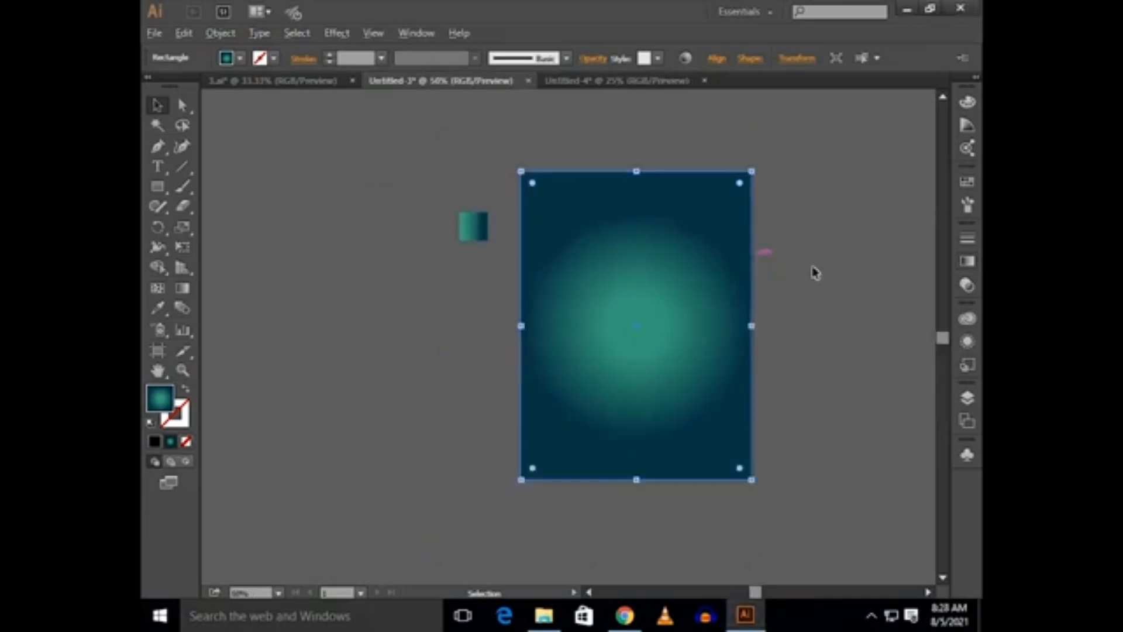
Step: Enlarge the radial gradient beyond the rectangle's edges and move its centre toward the upper part of the rectangle
left_click_drag(914, 263, 785, 293)
scroll(532, 241, "down", 1)
left_click(182, 288)
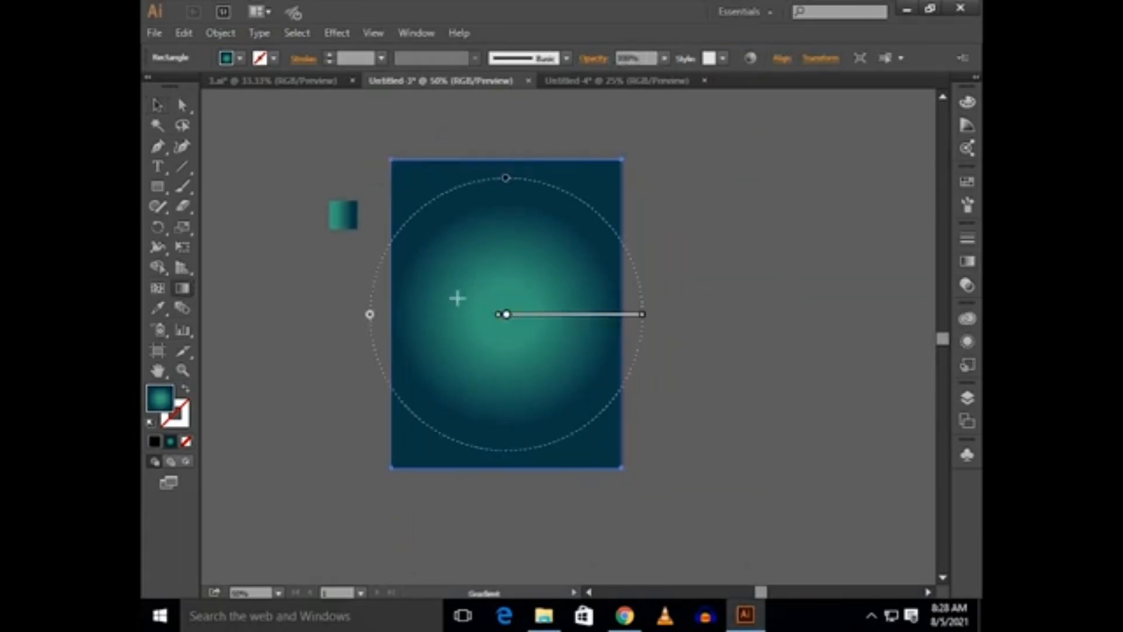
left_click_drag(371, 318, 308, 344)
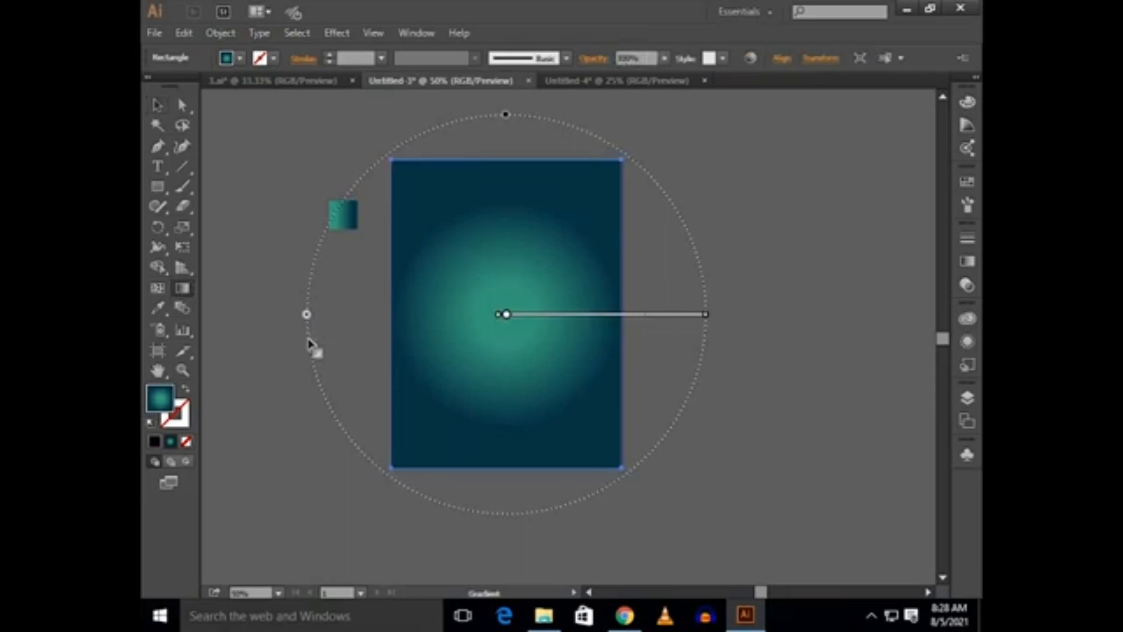
left_click_drag(514, 321, 522, 270)
scroll(522, 270, "up", 2)
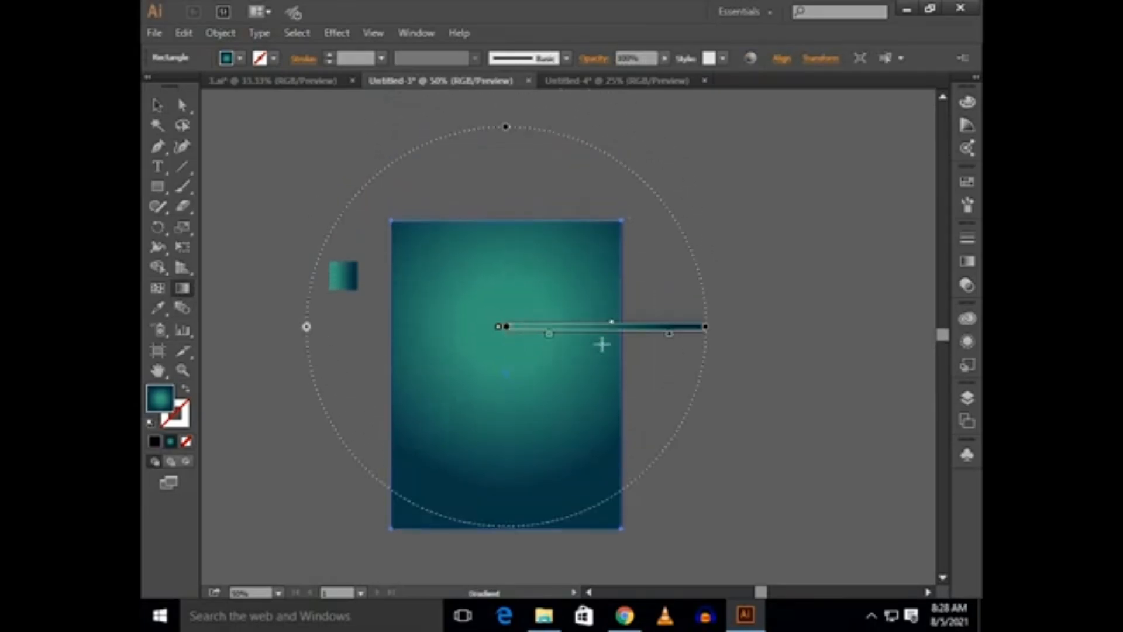
Step: Adjust the radial gradient with the light stop at about 23%, midpoint about 43%, dark stop farther out and aspect ratio about 96.2%
left_click(966, 262)
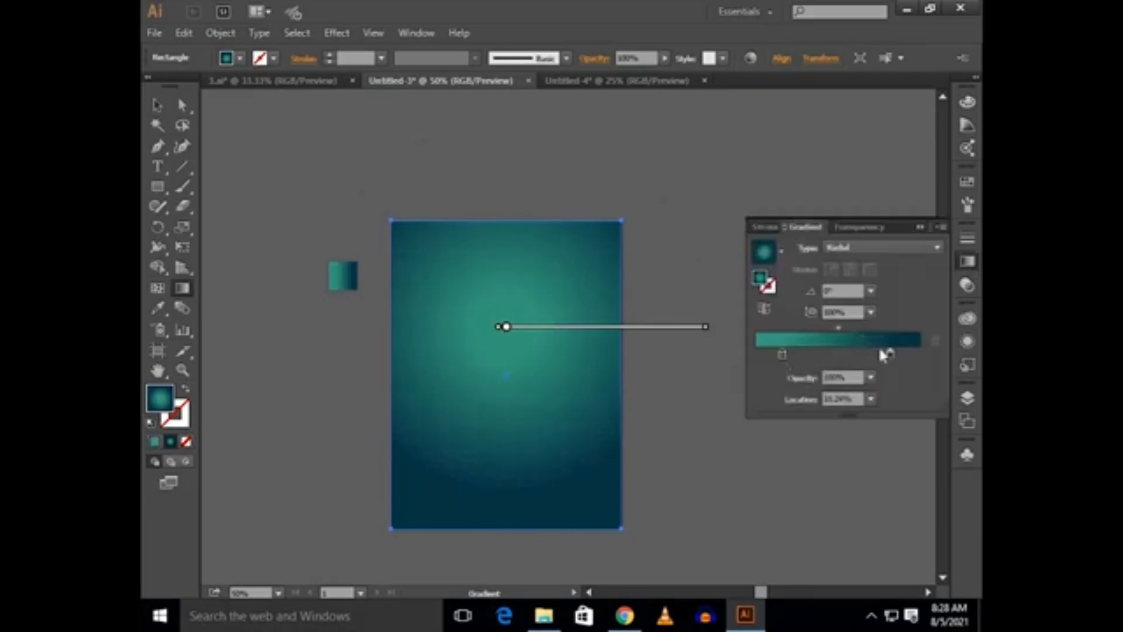
left_click_drag(901, 356, 904, 357)
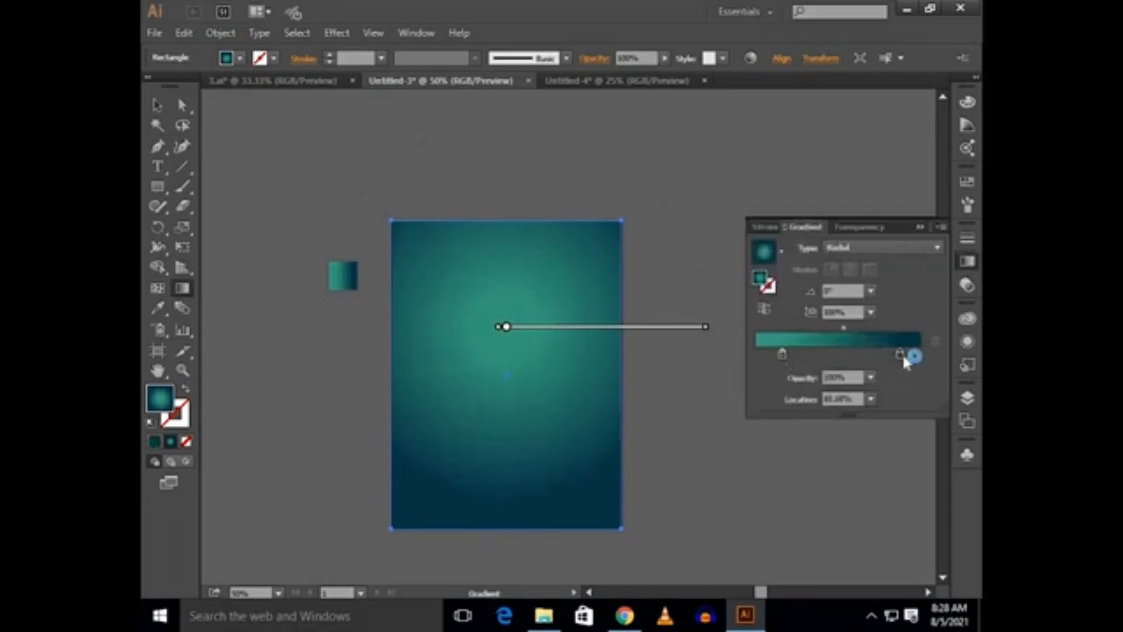
left_click(846, 327)
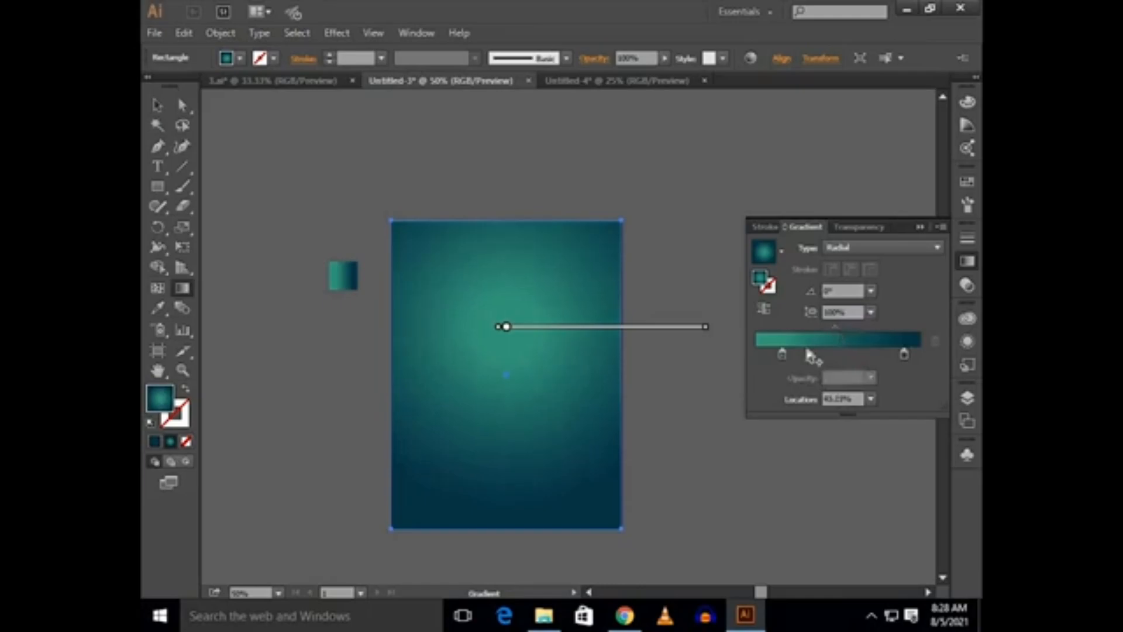
left_click_drag(787, 356, 798, 355)
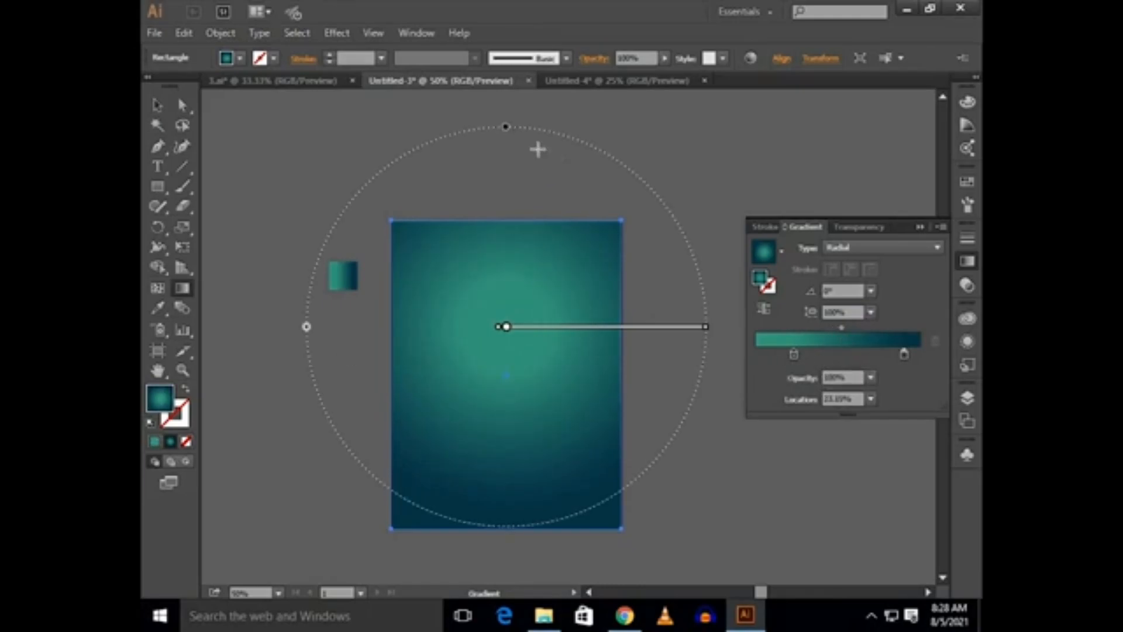
left_click_drag(506, 126, 506, 135)
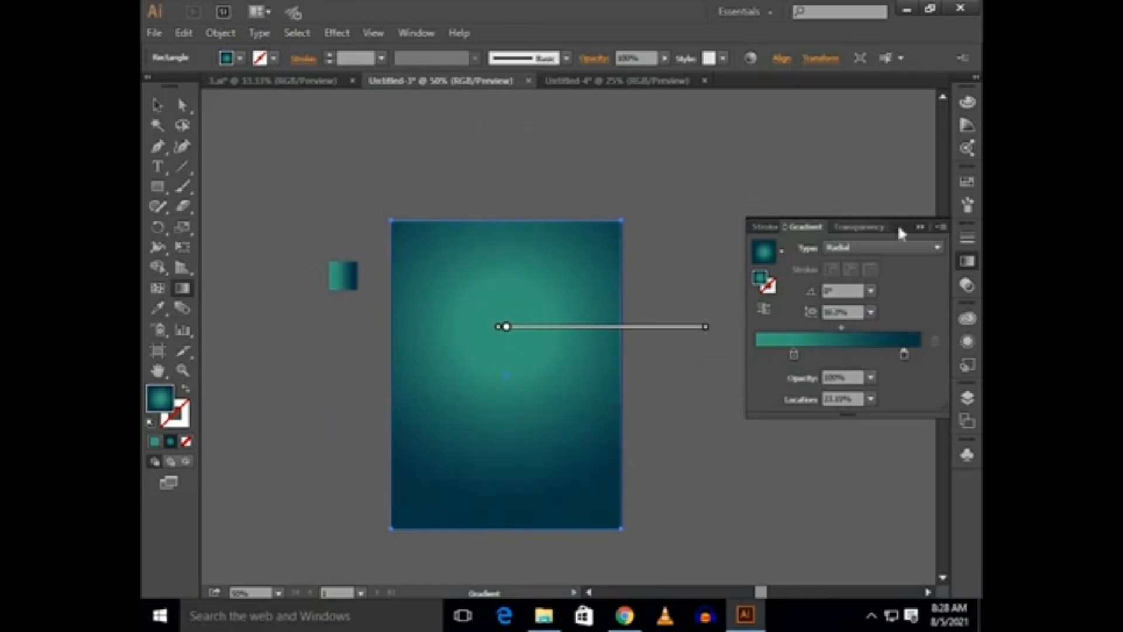
Step: Fine-tune the rectangle's gradient by moving the light stop slightly inward and the midpoint to about 49%
left_click(922, 227)
key("v")
left_click(715, 321)
left_click_drag(707, 323, 845, 332)
left_click(661, 338)
left_click(968, 264)
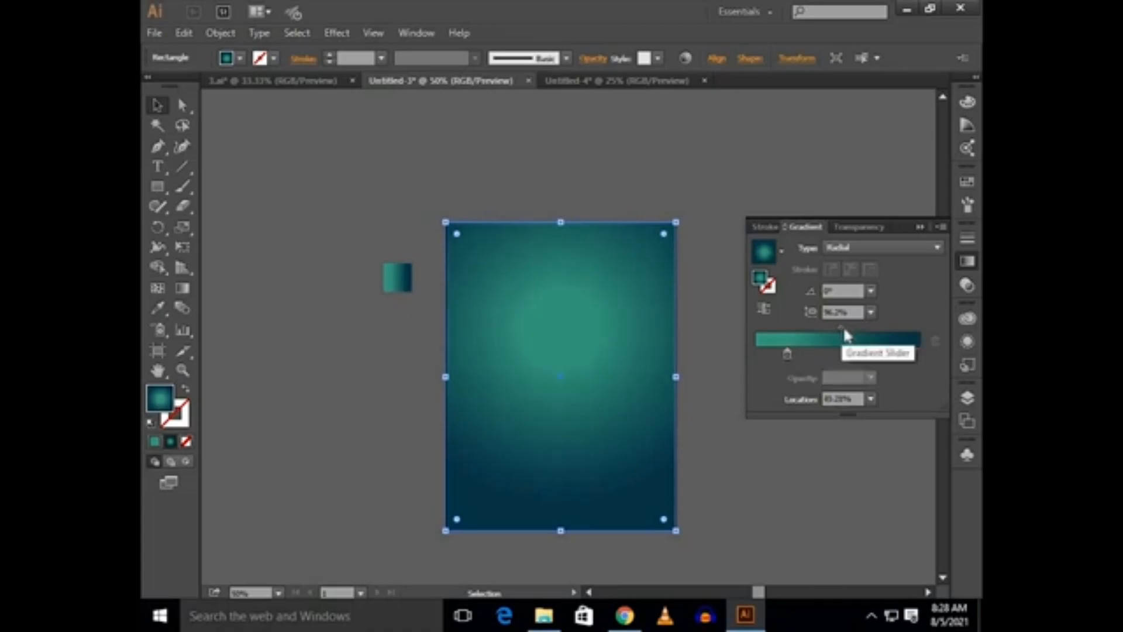
left_click(920, 228)
left_click(751, 275)
Step: Copy all the images from the Untitled-4 document and paste them beside the poster in Untitled-3
scroll(750, 274, "down", 1)
left_click_drag(862, 262, 589, 286)
left_click(617, 83)
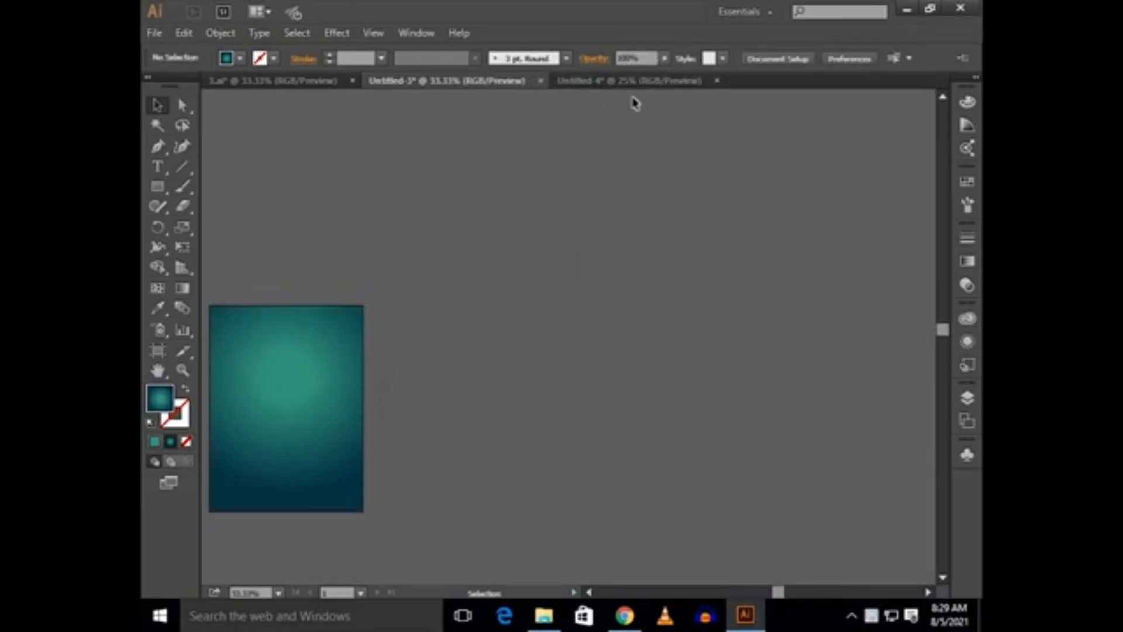
left_click_drag(329, 159, 687, 484)
left_click_drag(614, 319, 699, 345)
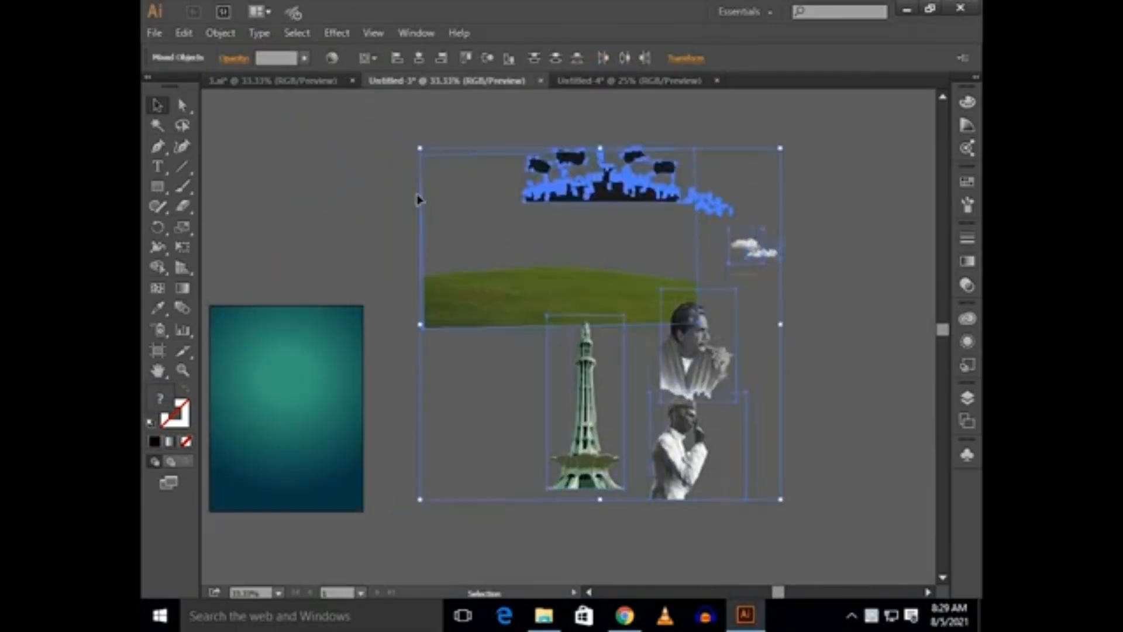
Step: Move the grass image out of the pasted images onto the lower edge of the poster
left_click(412, 204)
left_click_drag(362, 244, 496, 223)
left_click(679, 281)
left_click_drag(679, 281, 794, 229)
left_click_drag(746, 249, 536, 384)
left_click_drag(672, 354, 600, 411)
left_click_drag(637, 391, 638, 395)
left_click(777, 308)
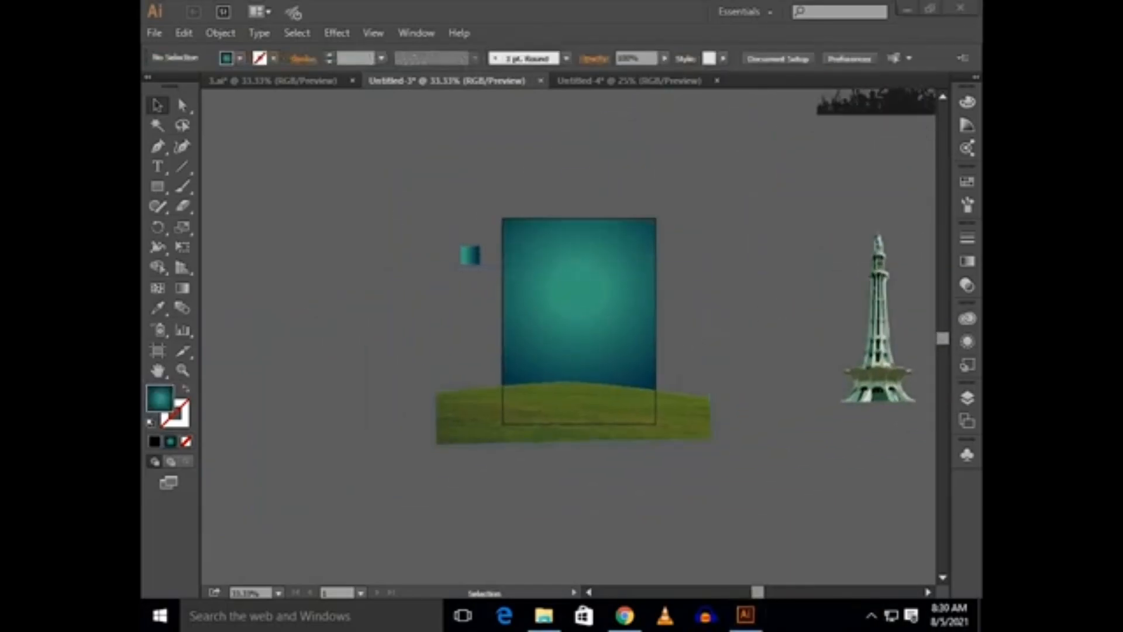
Step: Shift the grass image right and slightly down so its hill crest sits across the poster's lower edge
key("ctrl+plus")
left_click_drag(647, 355, 671, 377)
left_click_drag(690, 461, 700, 481)
key("Right")
key("Right")
key("Right")
key("Right")
key("Right")
key("Right")
key("Right")
key("Right")
key("Right")
key("Right")
key("Right")
key("Right")
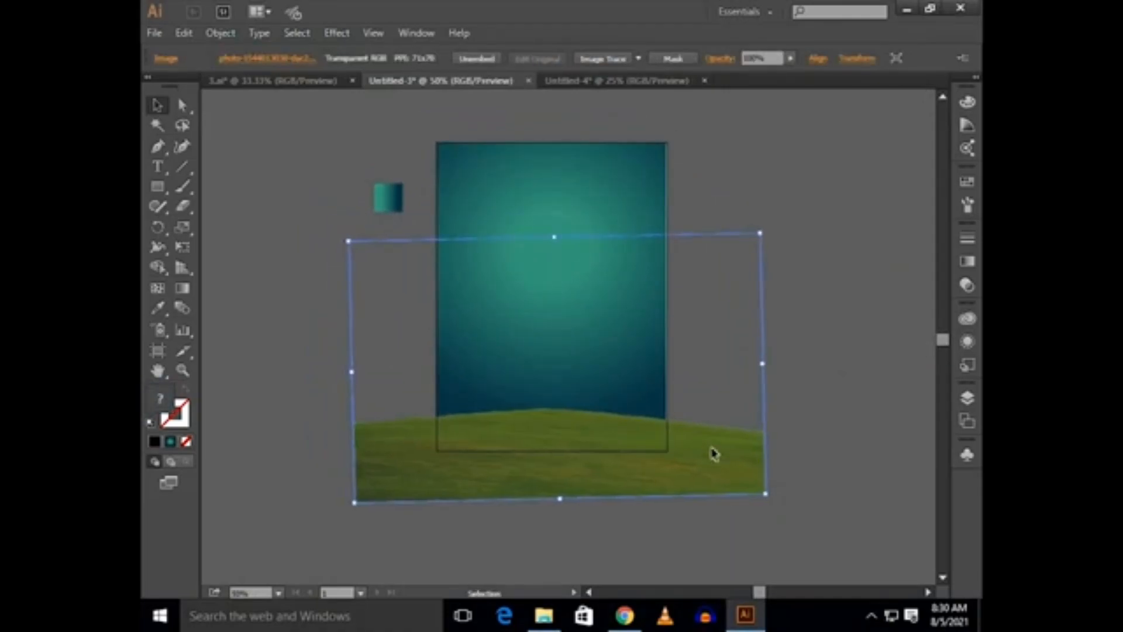
key("shift+Right")
key("shift+Right")
key("shift+Right")
key("shift+Right")
key("shift+Right")
key("shift+Right")
key("shift+Right")
key("shift+Down")
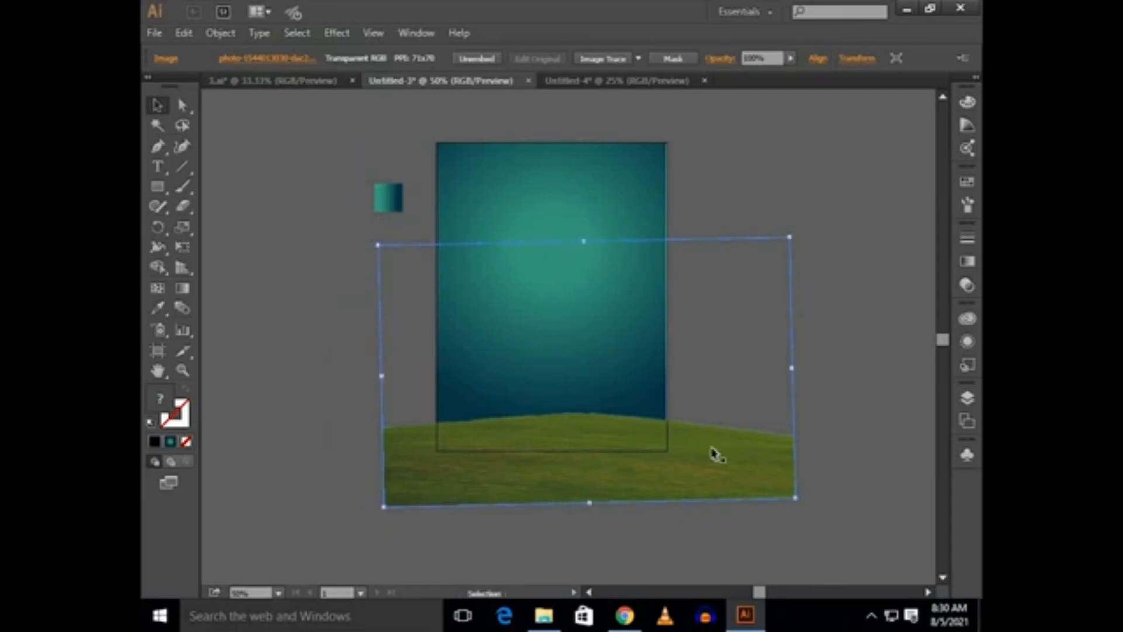
Step: Create a second grass layer offset to the left of the first and tilt it slightly clockwise
key("shift+Up")
key("shift+Up")
key("shift+Up")
key("shift+Up")
key("shift+Left")
key("shift+Left")
key("shift+Left")
key("shift+Left")
left_click_drag(782, 493, 767, 514)
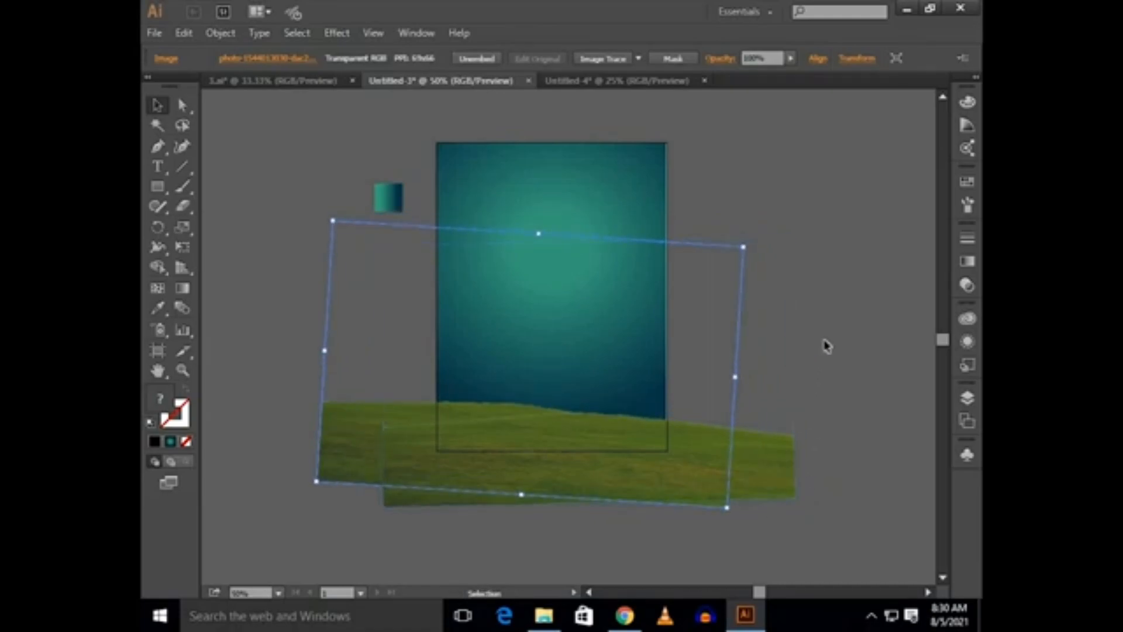
Step: Tilt the right-hand grass image counterclockwise, and nudge both grass images down together along the poster's lower edge
left_click(831, 344)
left_click(770, 461)
mouse_move(802, 509)
left_mouse_down()
mouse_move(807, 484)
mouse_move(807, 499)
left_mouse_up()
left_click(796, 521)
left_click(451, 464)
left_click(378, 457, "shift")
key("shift+Down")
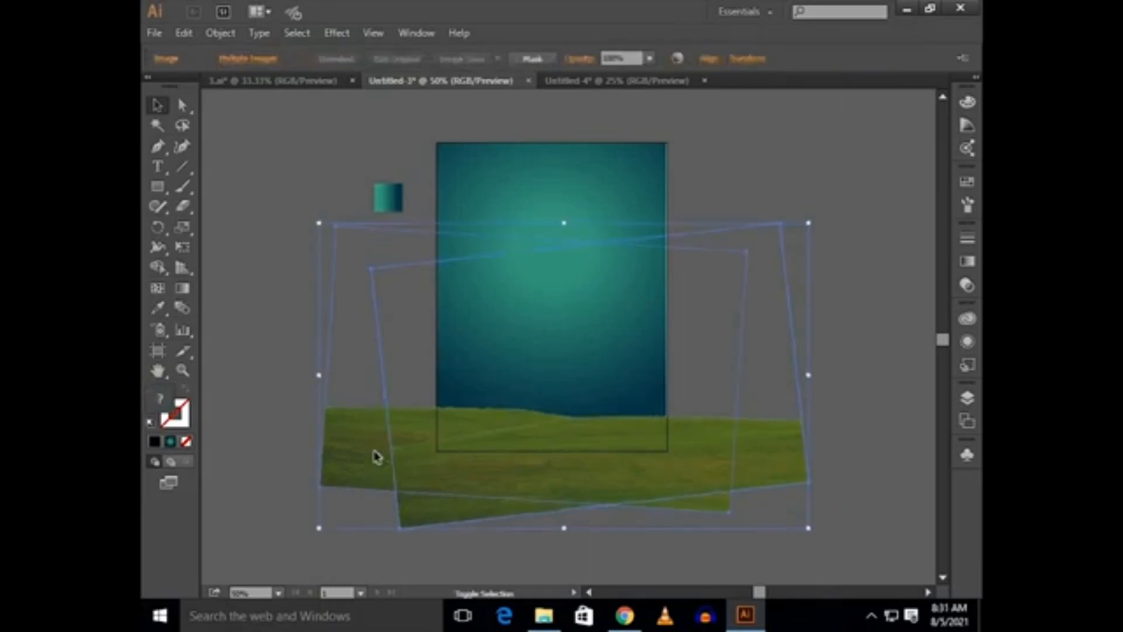
Step: Group the two grass images and change the group's blending mode to one that lightens it over the gradient
right_click(473, 464)
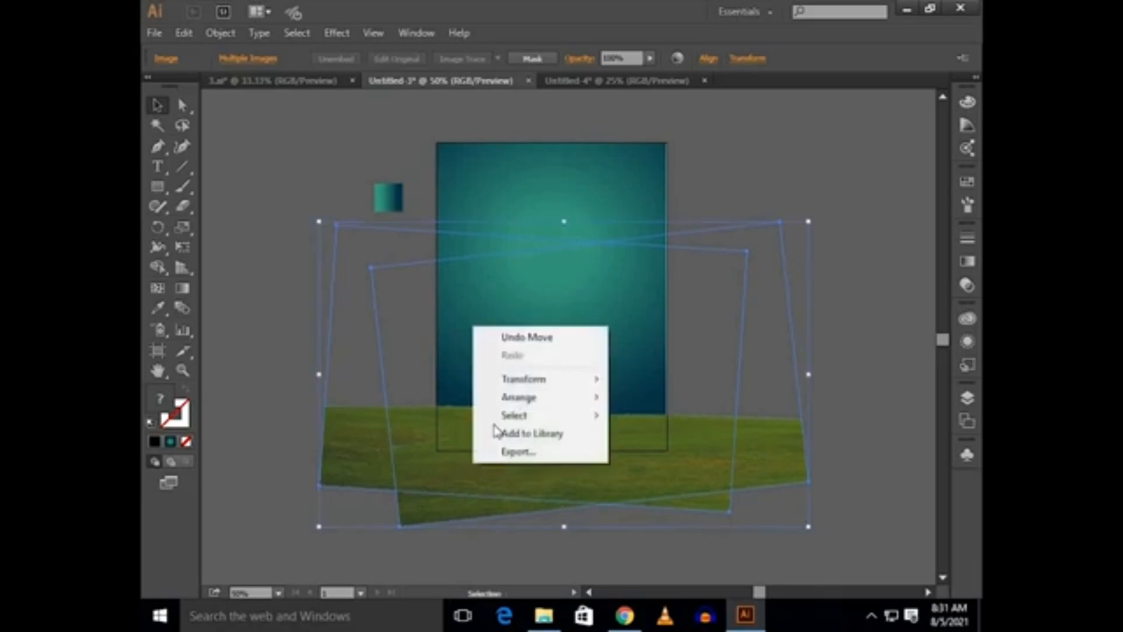
key("Escape")
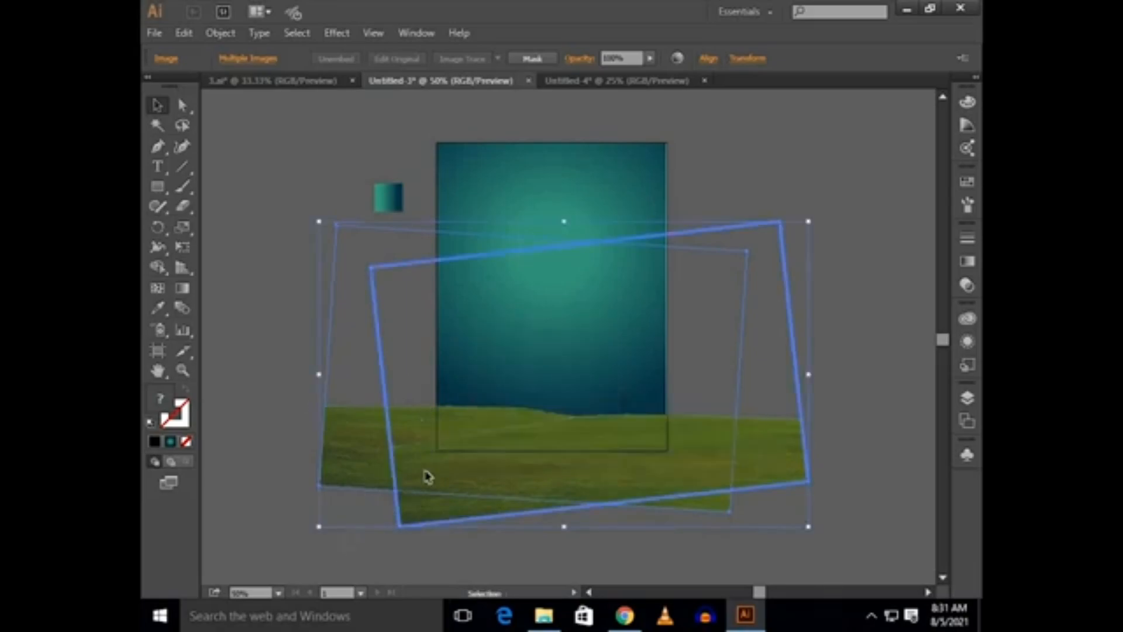
key("ctrl+g")
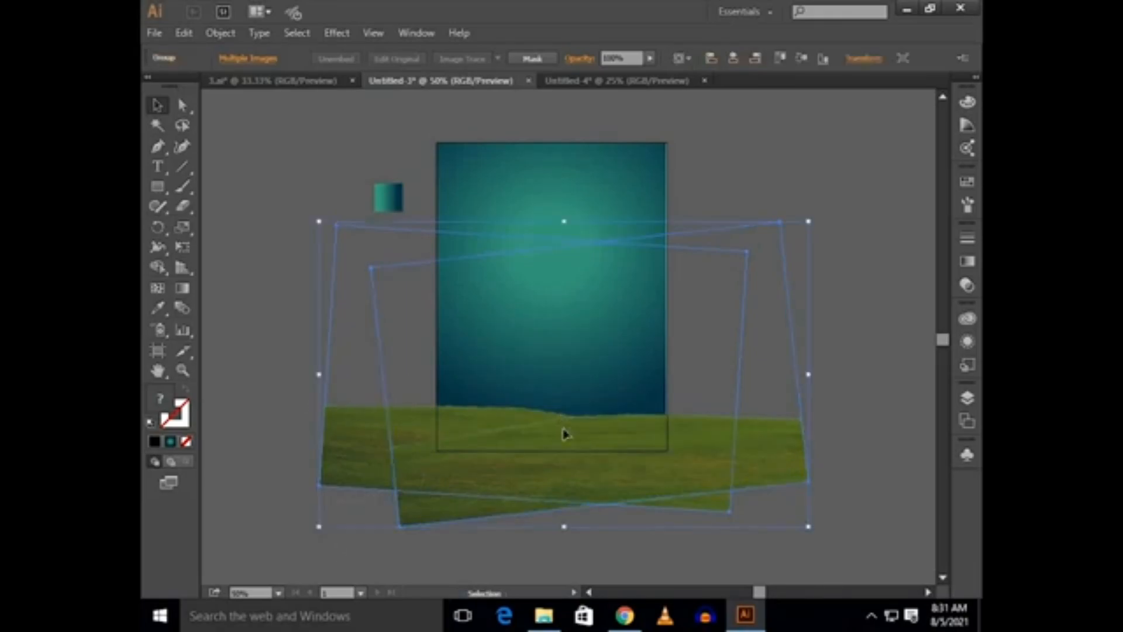
left_click(967, 261)
left_click(968, 285)
left_click(802, 247)
left_click(822, 346)
left_click(920, 228)
Step: Create a new rectangle the same size as the poster with the Rectangle tool
left_click(854, 257)
left_click_drag(868, 223, 788, 309)
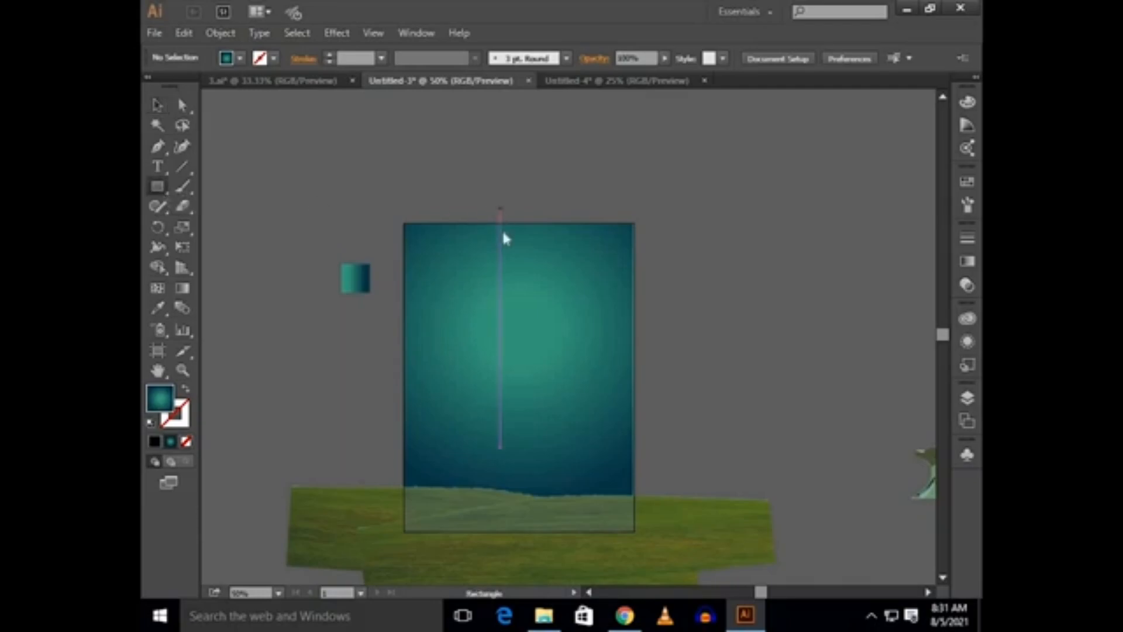
left_click(500, 208)
left_click(518, 304)
key("v")
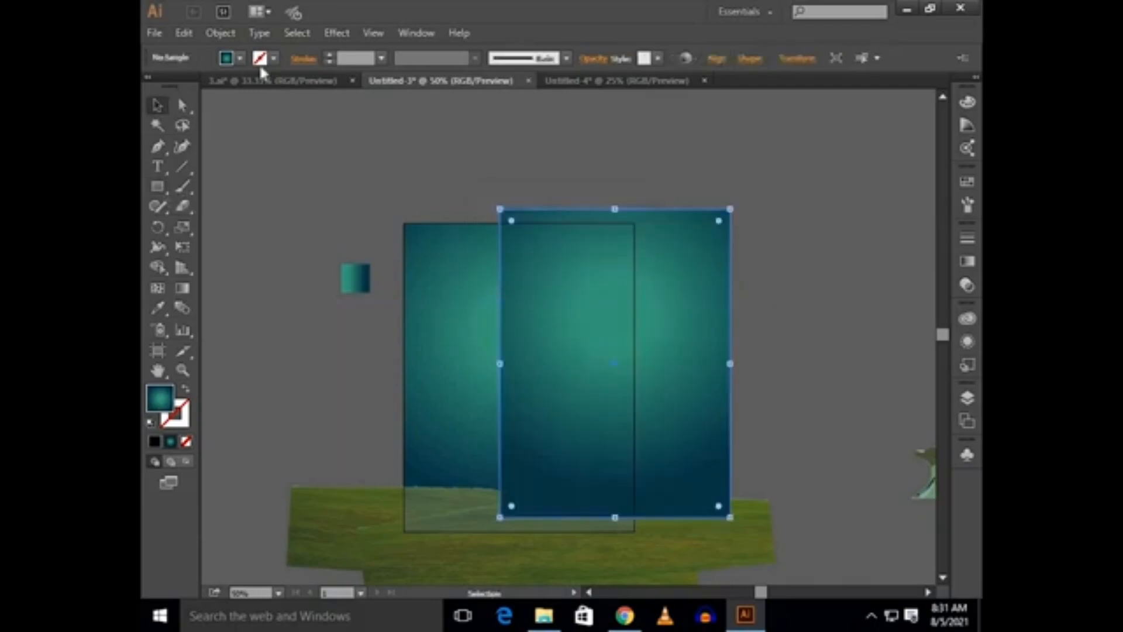
Step: Fill the new rectangle with white and align it to cover the artboard exactly
left_click(240, 58)
left_click(176, 90)
left_click(716, 58)
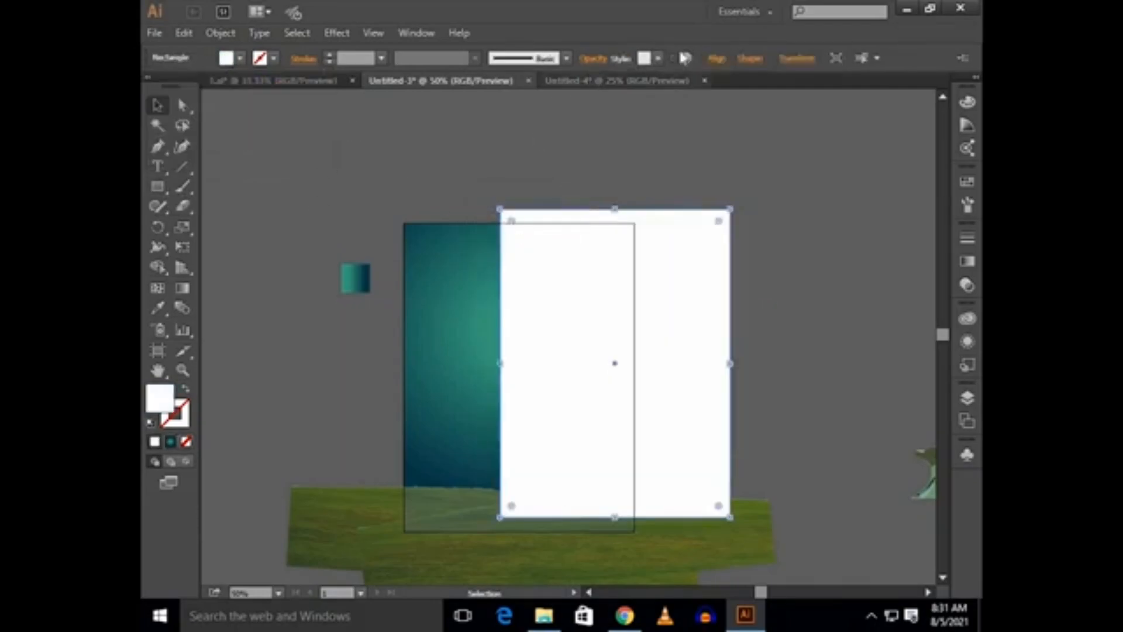
left_click(580, 100)
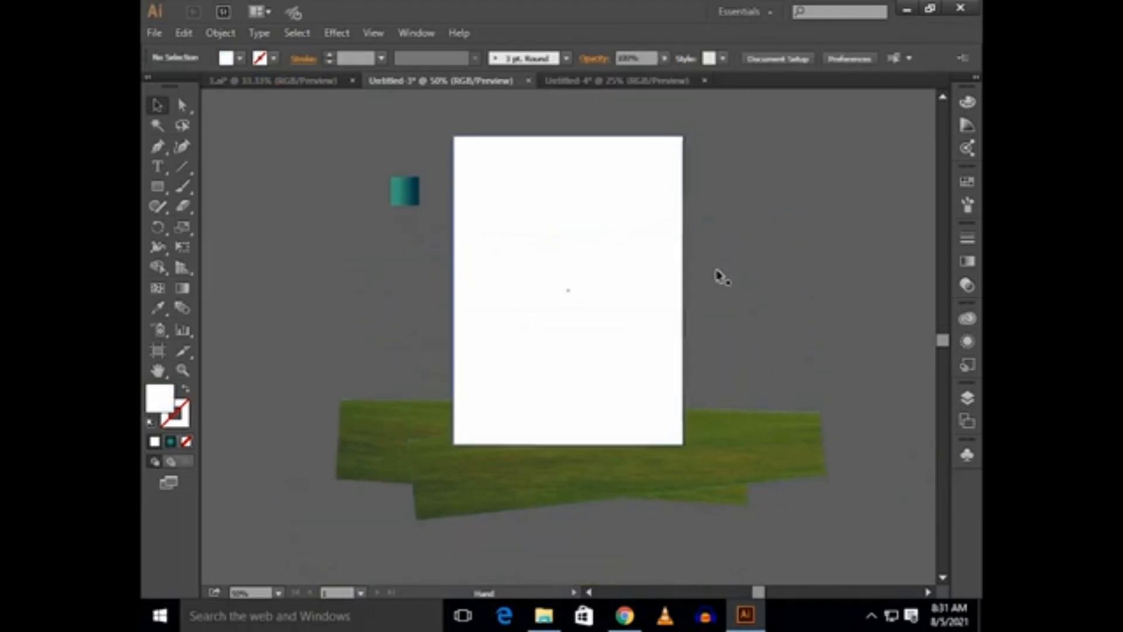
Step: Cut the grass group, paste it behind the isolated white rectangle, and make a clipping mask that trims it to the poster
left_click(713, 475)
key("ctrl+x")
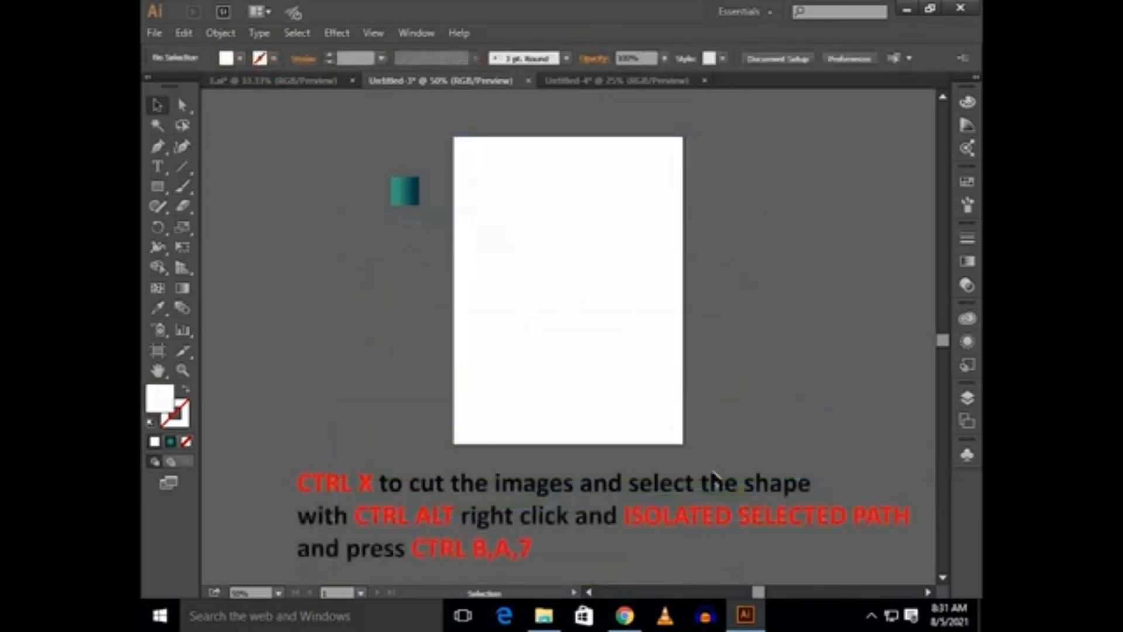
right_click(636, 358, "ctrl+alt")
left_click(705, 138)
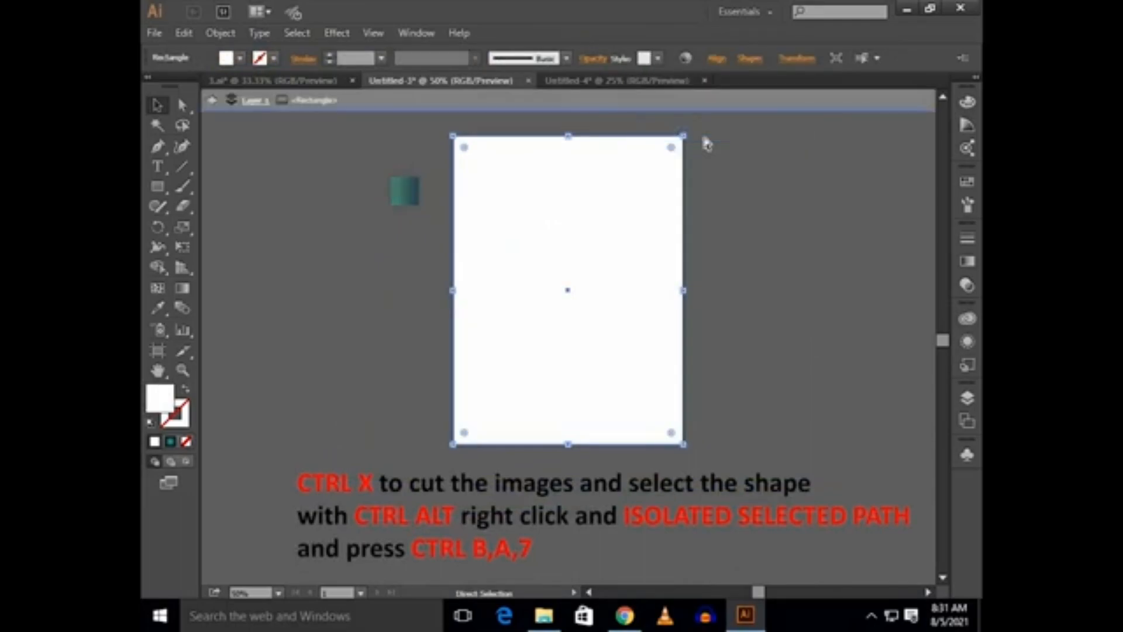
key("ctrl+b")
key("ctrl+a")
key("ctrl+7")
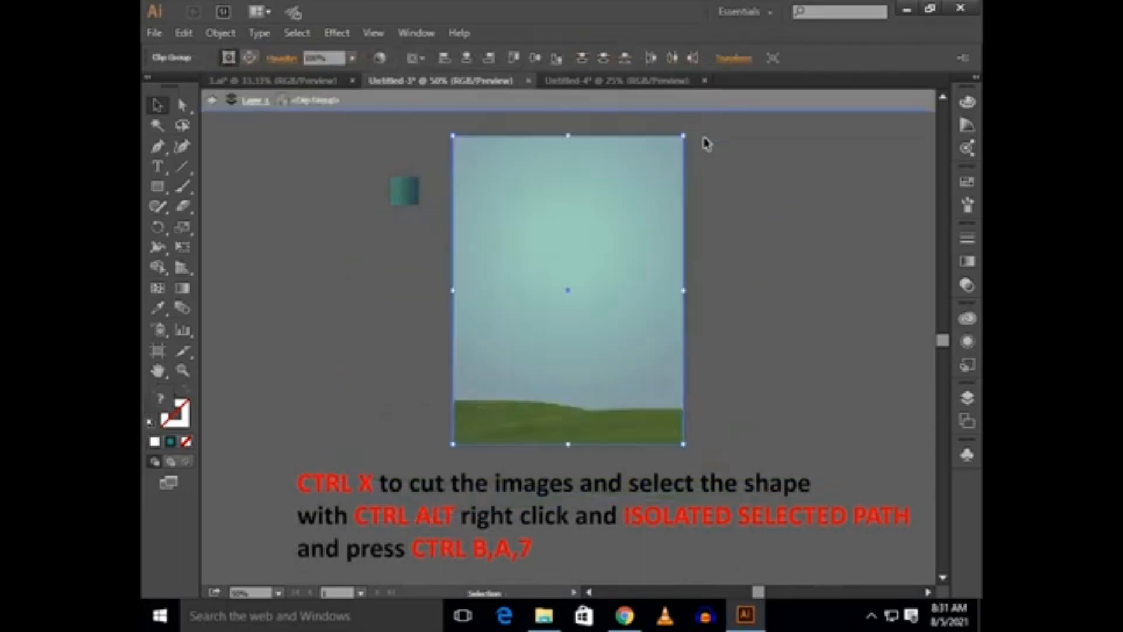
double_click(728, 214)
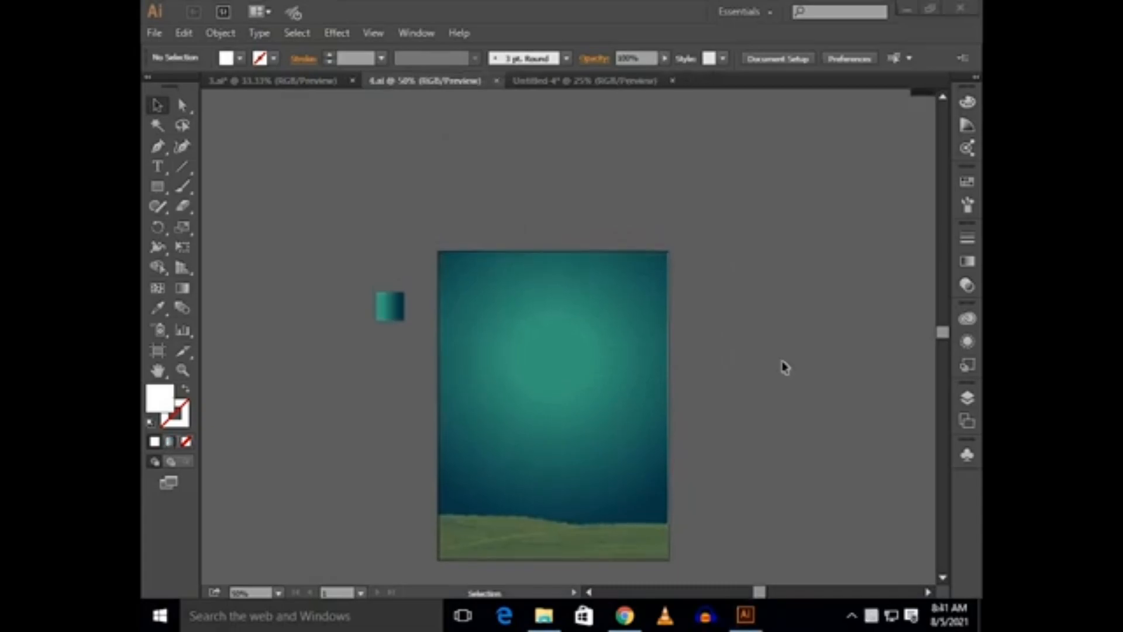
Step: Move the portrait of the man in the shawl to the left side of the tower image
left_click_drag(700, 419, 261, 312)
scroll(725, 363, "up", 1)
left_click_drag(777, 461, 839, 571)
left_click(784, 334)
left_click_drag(784, 334, 813, 301)
left_click_drag(813, 239, 527, 324)
left_click_drag(526, 319, 575, 317)
left_click_drag(575, 317, 478, 348)
Step: Reflect the shawled man's portrait horizontally and tuck it behind the tower's left side
right_click(477, 349)
mouse_move(530, 429)
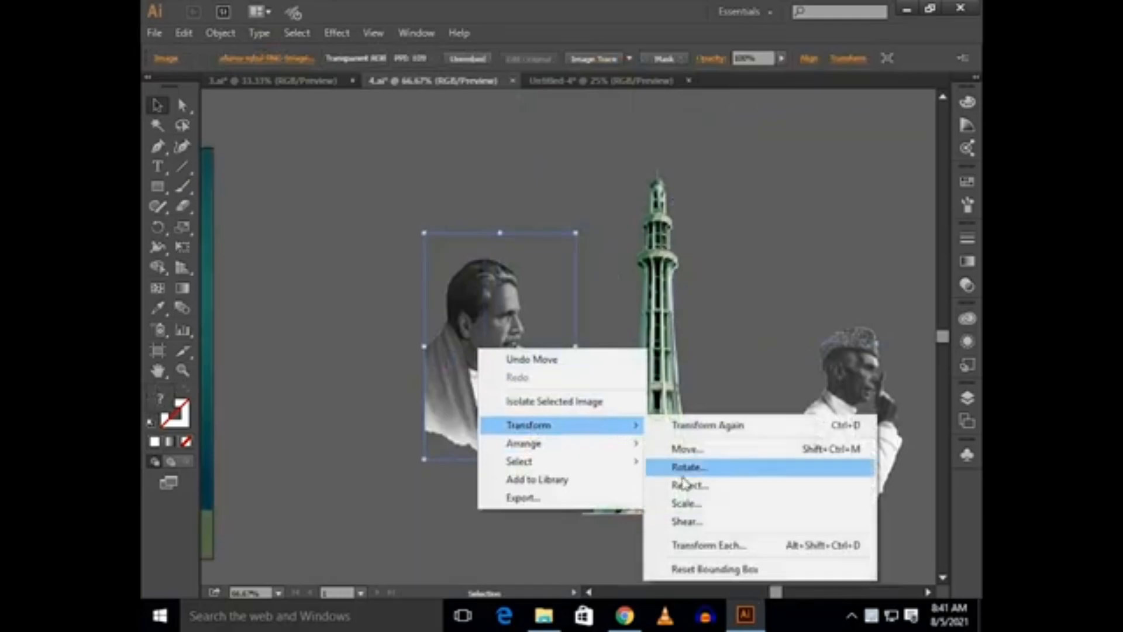
left_click(684, 485)
left_click(644, 382)
left_click(605, 371)
left_click_drag(519, 381, 607, 411)
left_click_drag(689, 428, 637, 426)
Step: Place the portrait of the man in white behind the tower's right side and nudge it level with the other portrait
left_click_drag(846, 469, 704, 412)
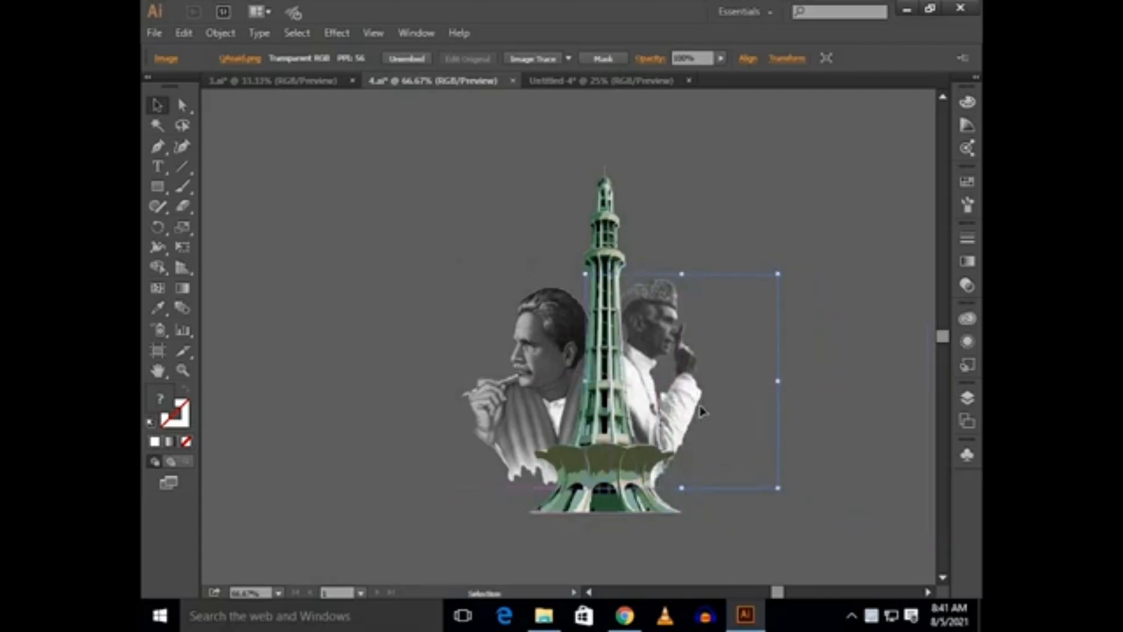
key("shift+Right")
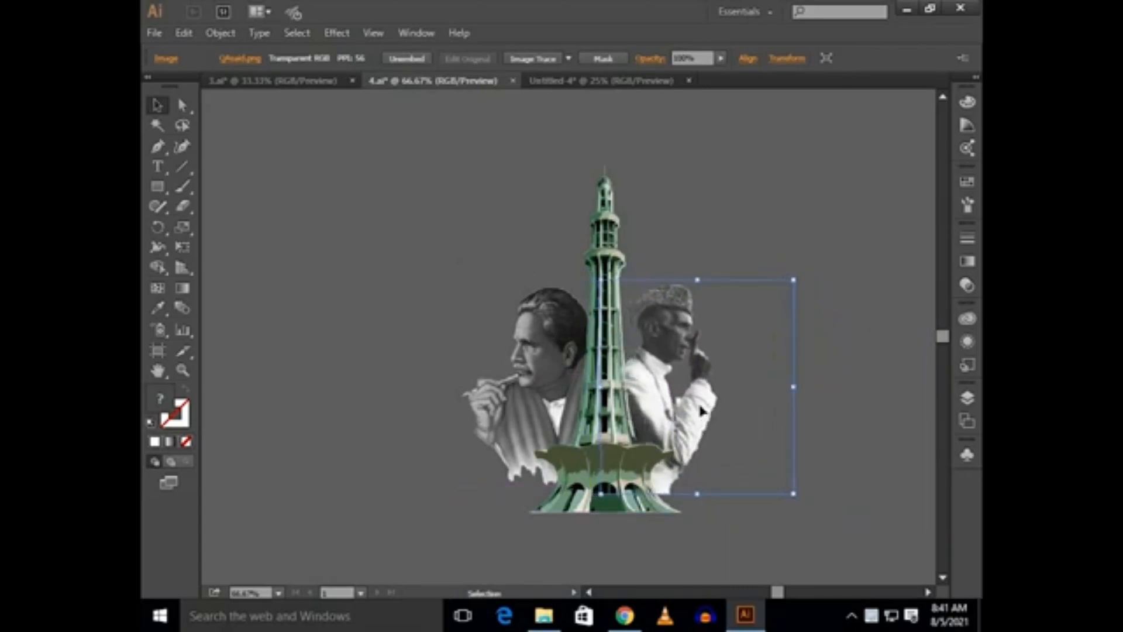
key("shift+Down")
key("shift+Up")
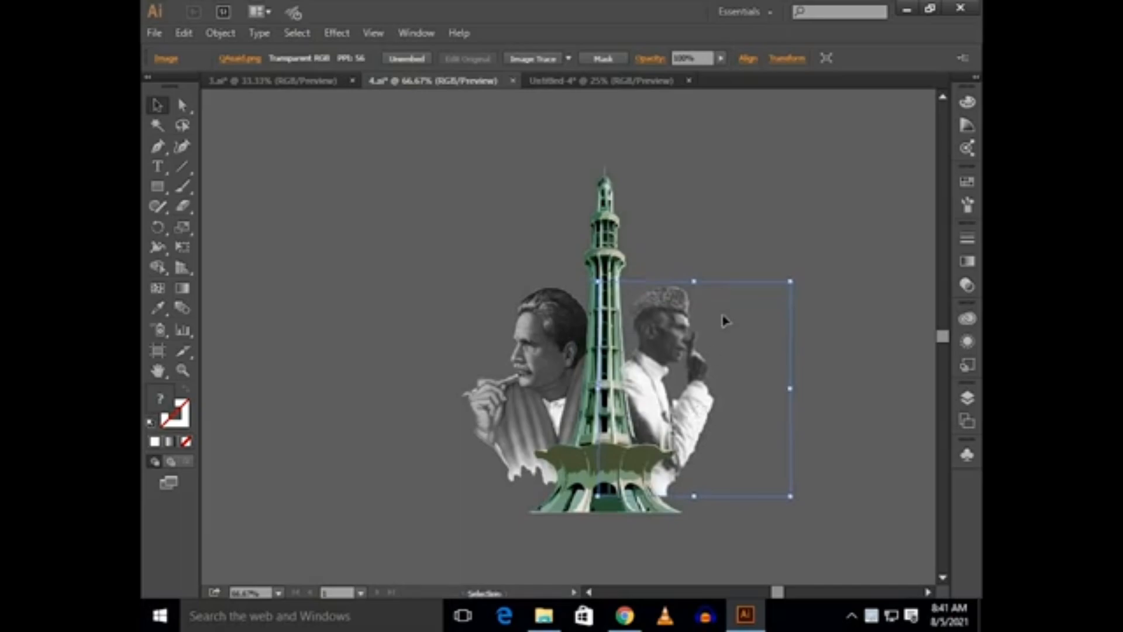
left_click(712, 237)
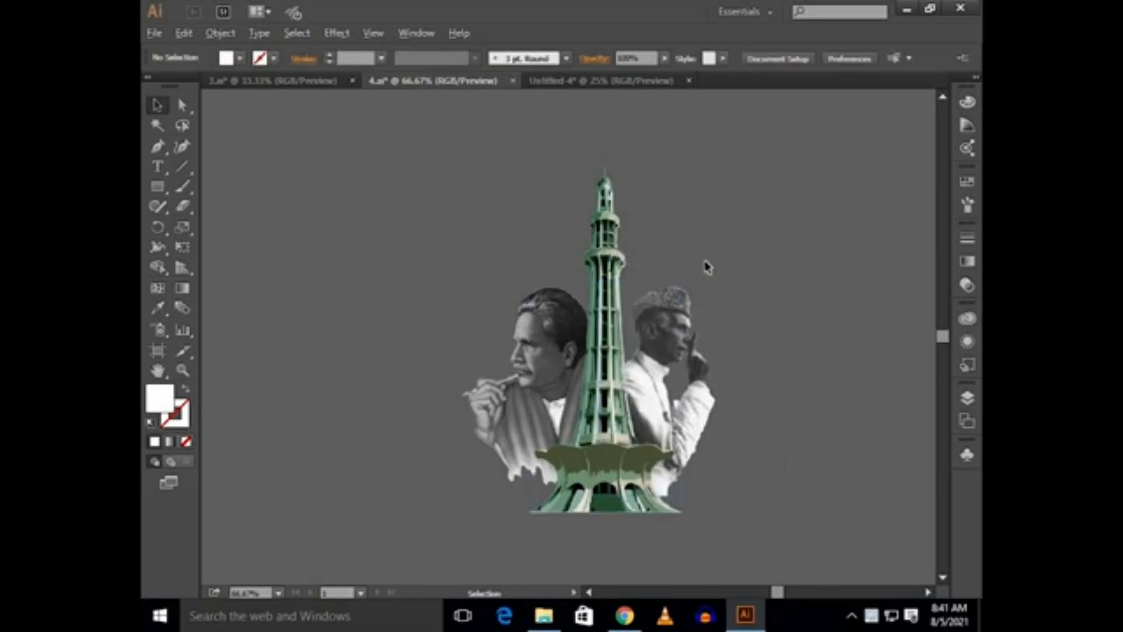
Step: Move the tower and both portraits together onto the teal poster, with the tower's base over the grass
scroll(707, 266, "down", 1)
left_click_drag(753, 409, 744, 374)
left_click_drag(795, 372, 533, 354)
scroll(498, 379, "up", 1)
left_click_drag(511, 396, 525, 404)
left_click_drag(505, 409, 522, 374)
key("ctrl+z")
left_click(774, 351)
left_click(559, 398)
left_click(787, 360)
left_click(526, 225)
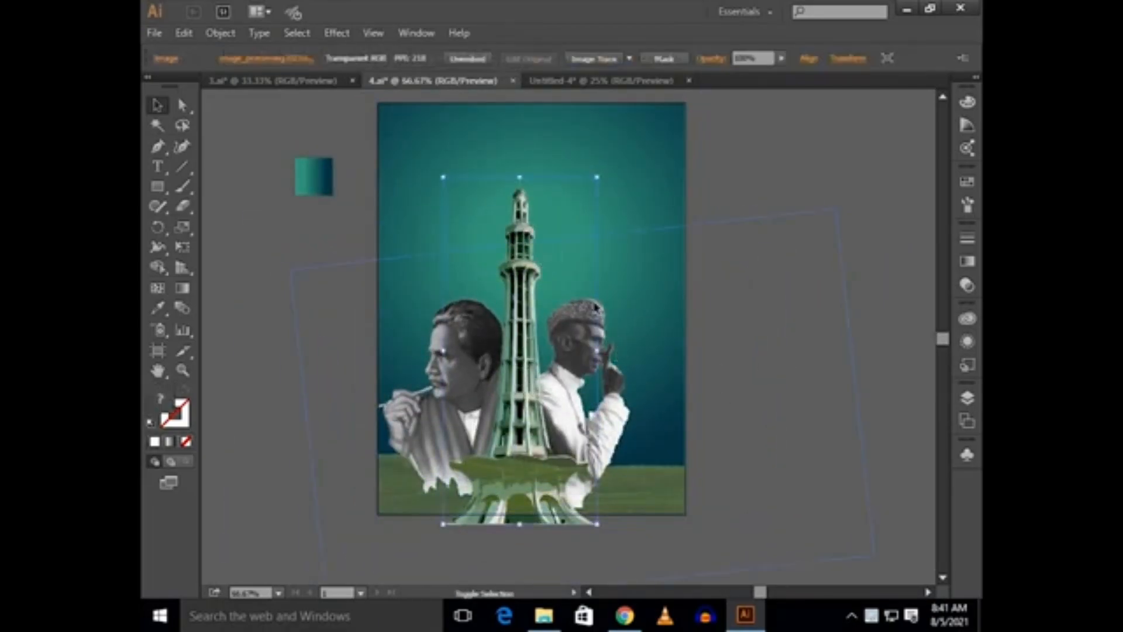
Step: Lock the grass group, and group the tower with the two portraits
left_click(739, 297)
left_click(421, 234)
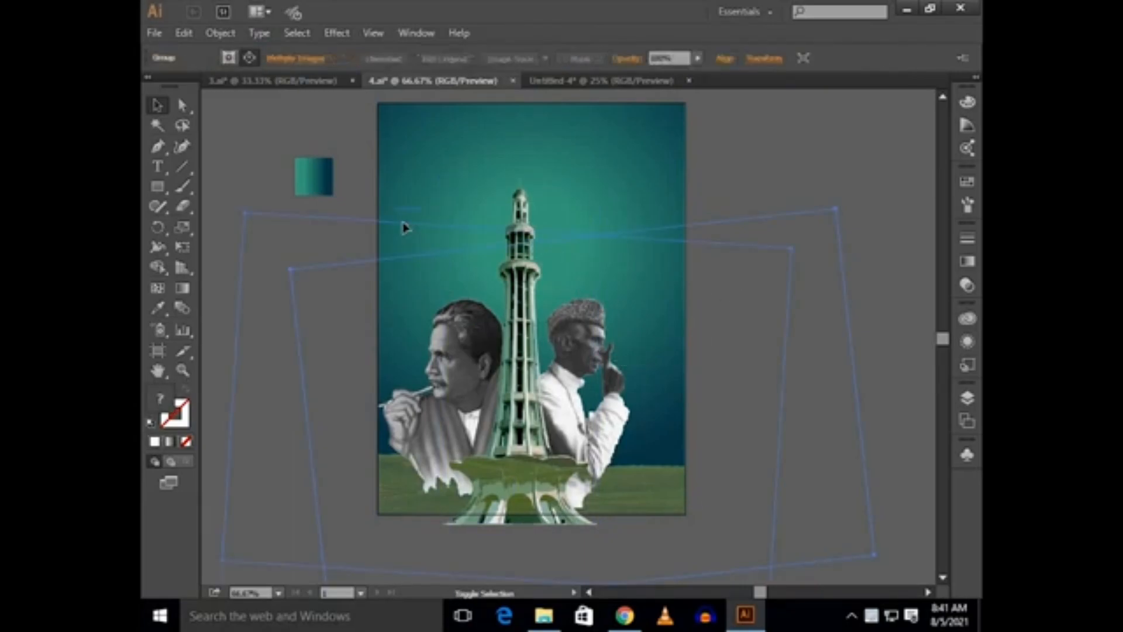
key("ctrl+2")
left_click(552, 333, "shift")
left_click(611, 364, "shift")
key("ctrl+g")
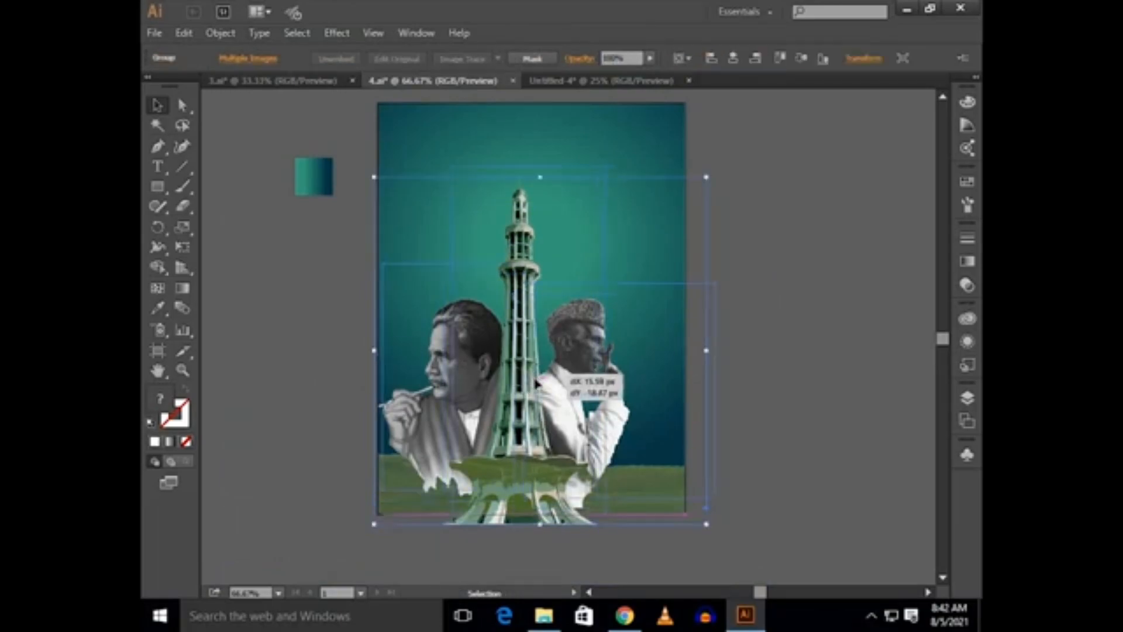
Step: Raise the tower-and-portraits group and centre it horizontally on the poster so the tower stands on the grass
left_click_drag(529, 394, 537, 384)
key("shift+Up")
key("shift+Up")
key("shift+Up")
key("shift+Up")
key("shift+Right")
key("shift+Right")
key("shift+Down")
key("Left")
key("Left")
key("shift+Left")
key("shift+Up")
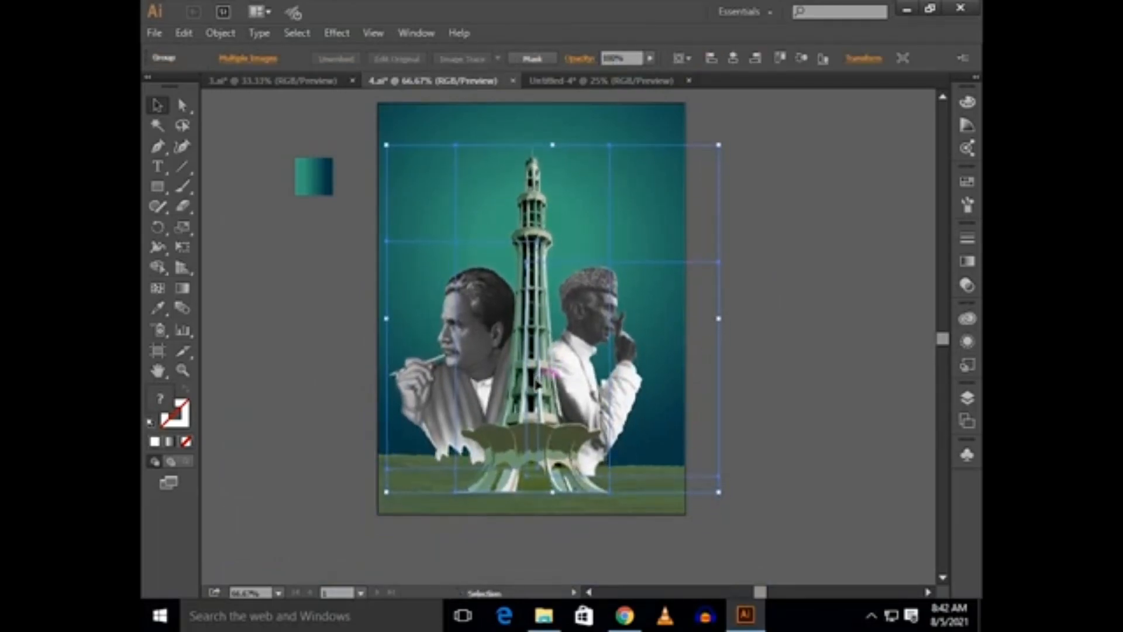
left_click(793, 357)
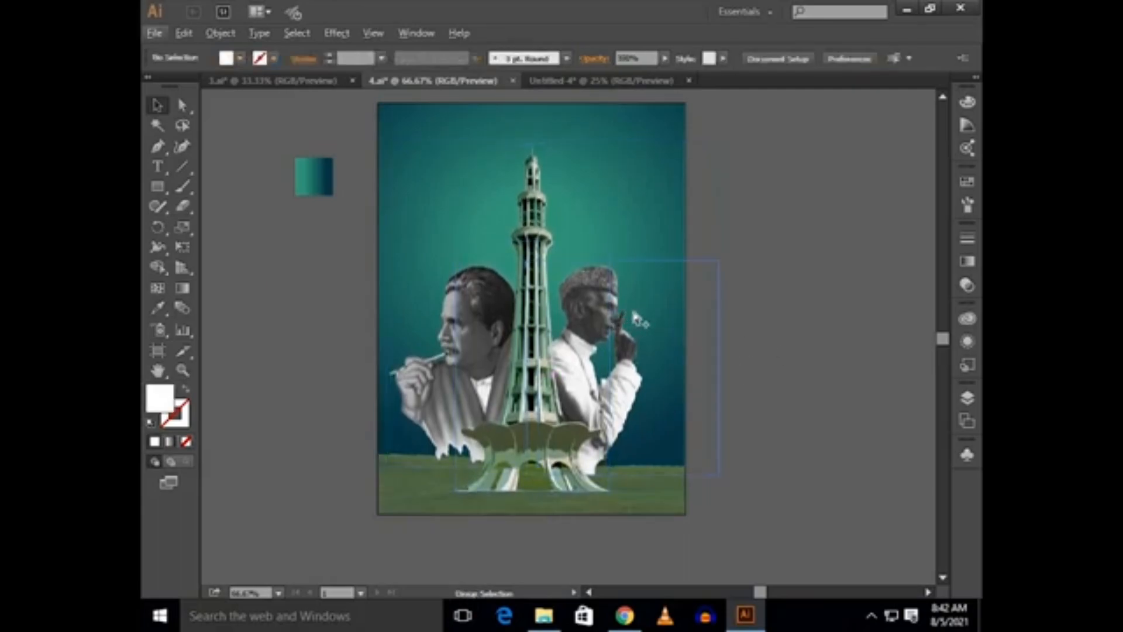
Step: Set the blend mode of both portraits to Soft Light, leaving the tower as it is
left_click(637, 319)
left_click(445, 320, "shift")
left_click(967, 287)
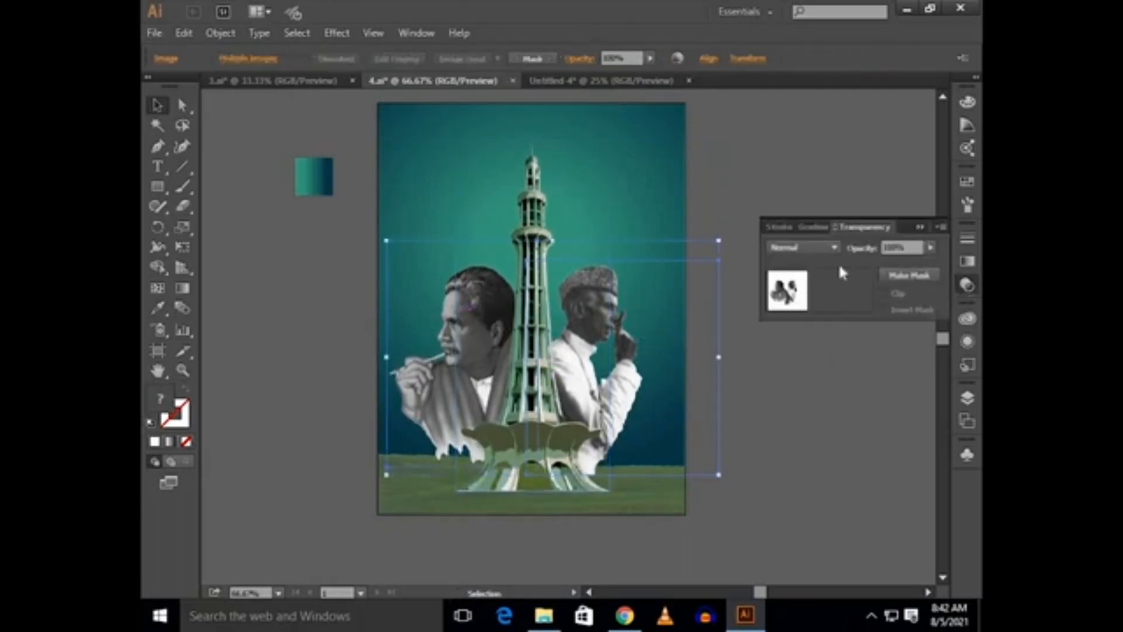
left_click(833, 247)
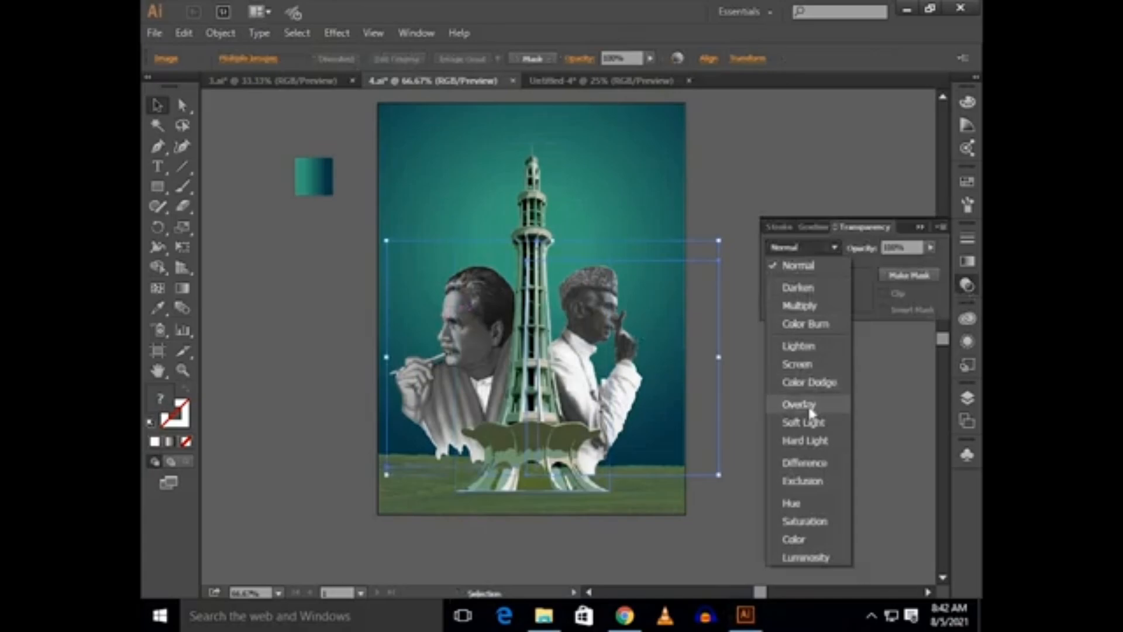
left_click(807, 422)
left_click(920, 227)
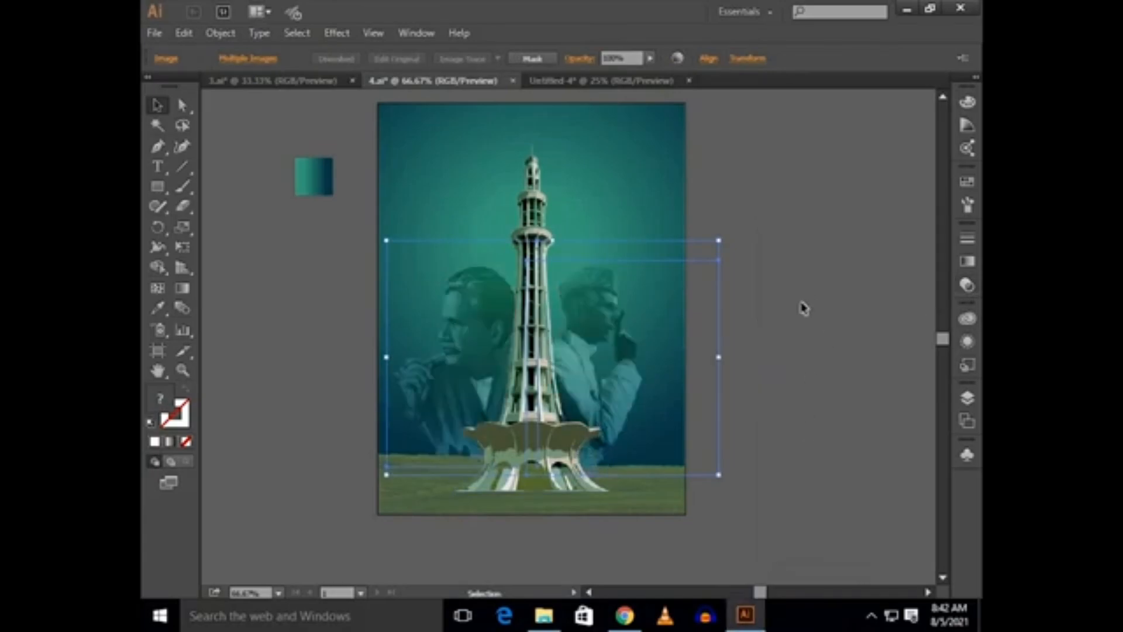
Step: Nudge the tower and both portraits up together so the tower's foot sits near the grass horizon
key("shift+Up")
key("shift+Down")
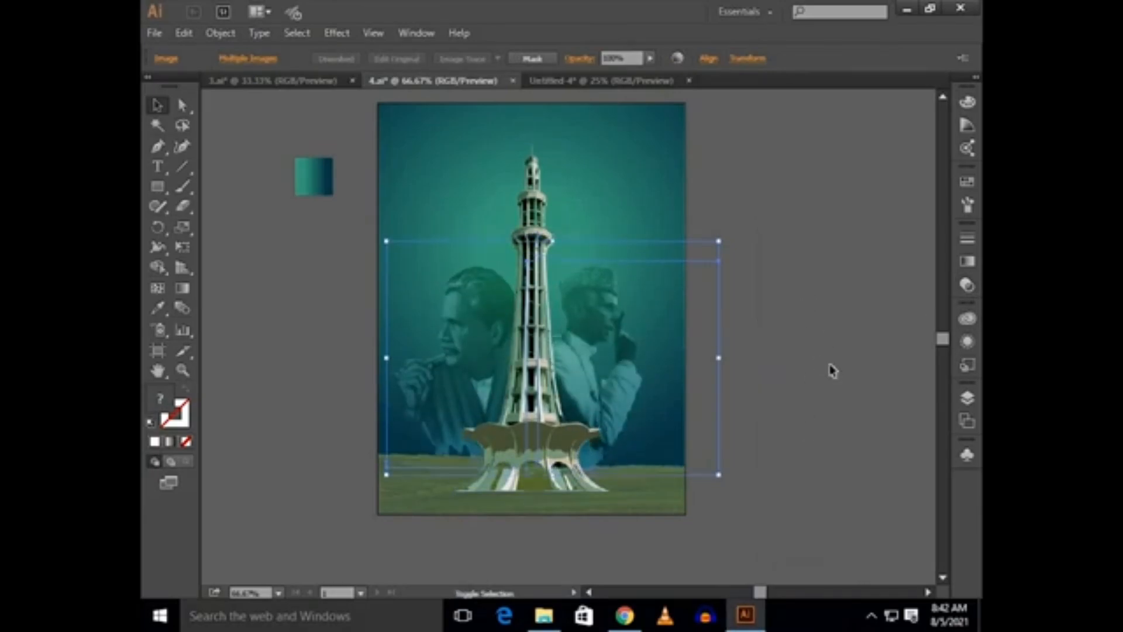
left_click(547, 207, "shift")
key("Up")
key("Up")
key("Up")
key("Up")
key("Up")
key("Up")
key("Up")
key("Up")
key("Up")
key("Up")
key("Up")
key("Up")
key("Up")
key("Up")
key("Up")
key("Up")
key("shift+Up")
left_click(772, 281)
Step: Nudge the portrait of the man in white closer to the tower
left_click(709, 304)
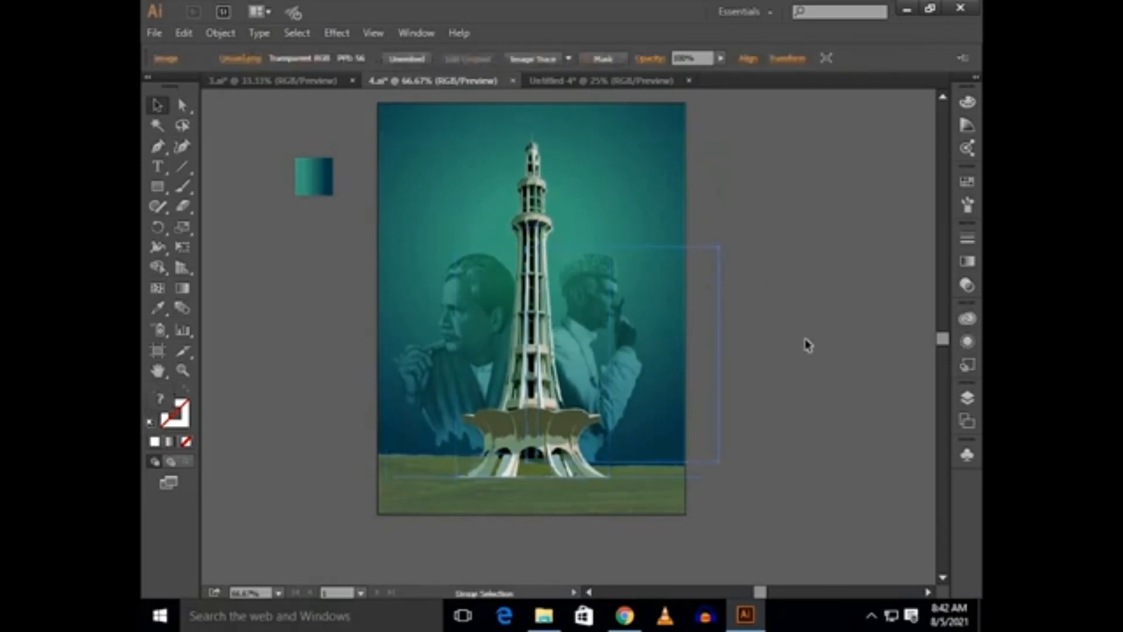
key("shift+Left")
key("shift+Left")
left_click(838, 346)
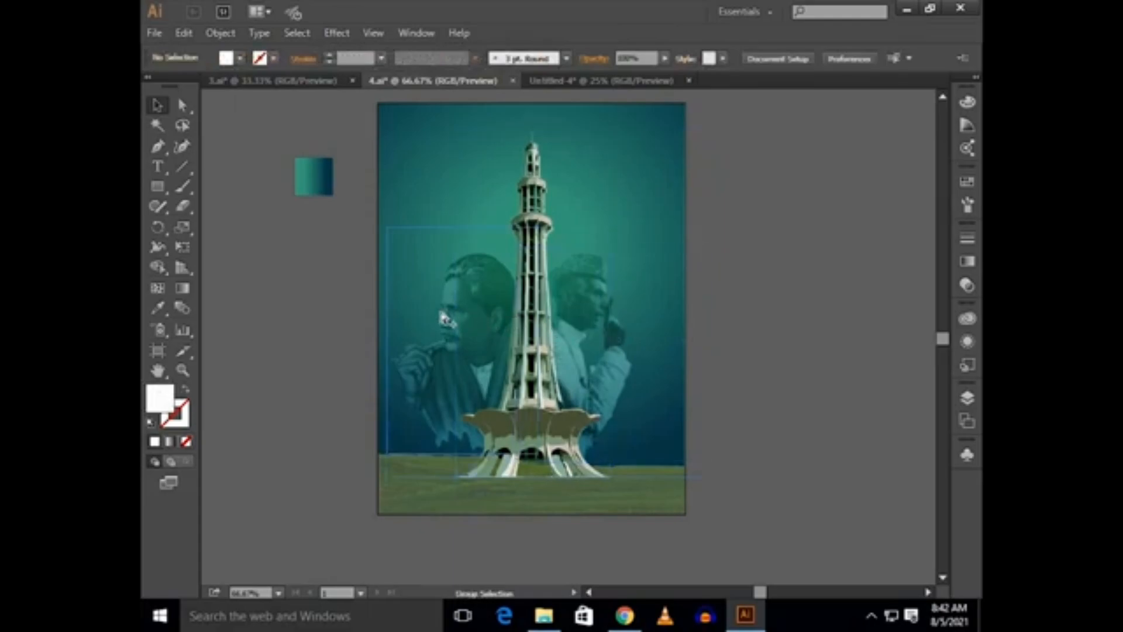
Step: Nudge the shawled man's portrait closer to the tower and lower it behind the base
left_click(442, 318)
key("shift+Right")
key("shift+Right")
key("shift+Down")
key("shift+Up")
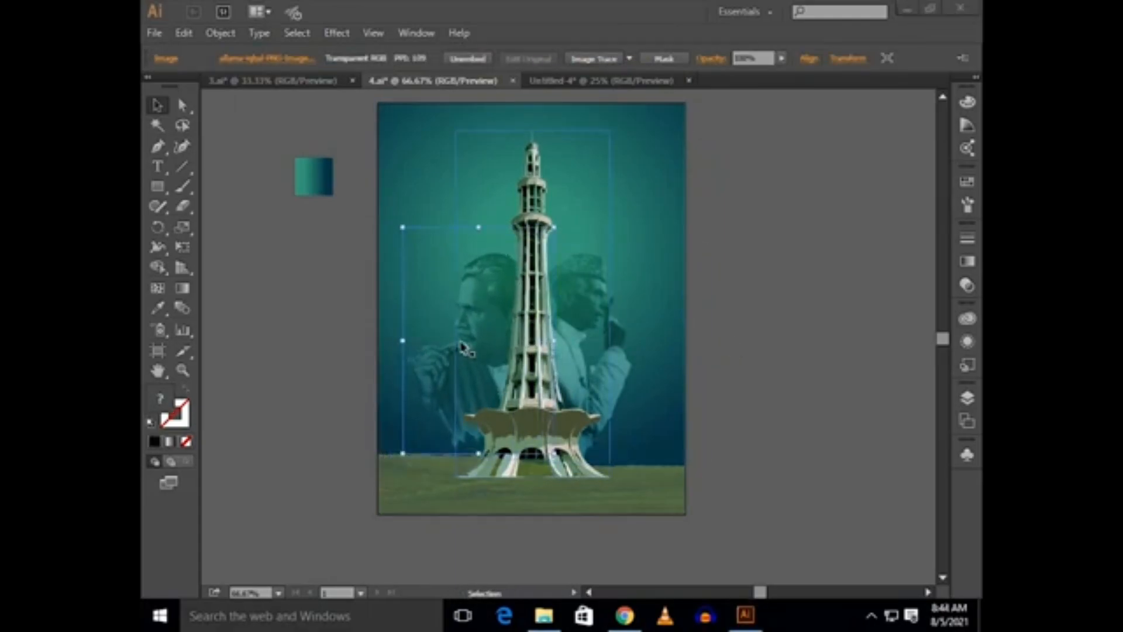
key("shift+Right")
key("shift+Right")
key("shift+Down")
key("shift+Down")
key("shift+Down")
key("shift+Down")
Step: Lower the portrait of the man in white to sit roughly level with the shawled man's portrait
left_click(621, 306)
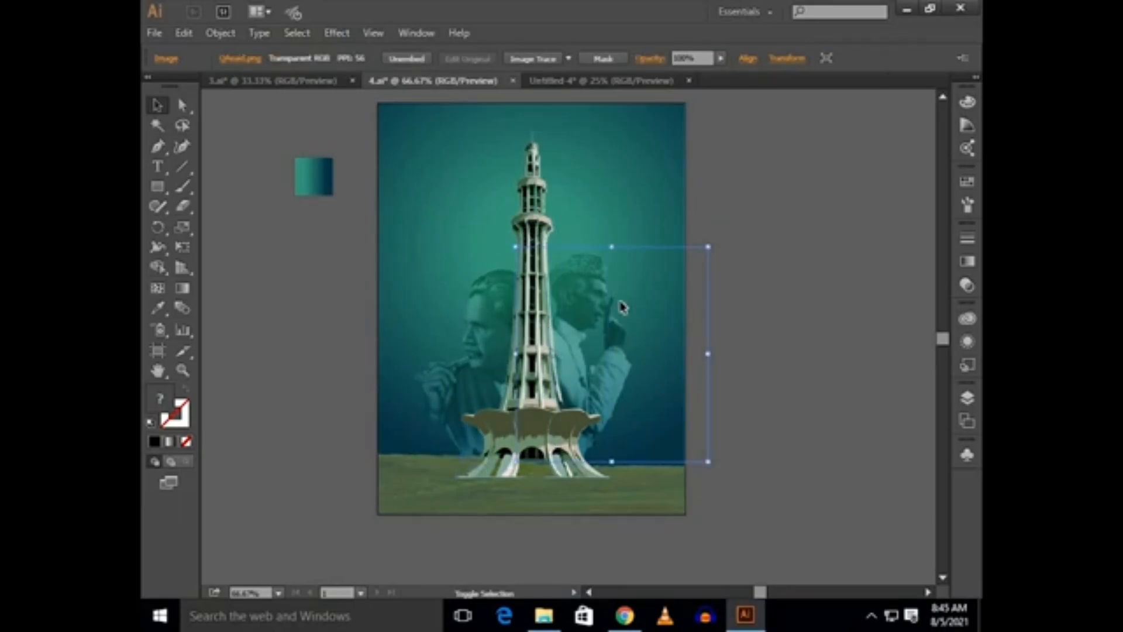
key("shift+Down")
key("shift+Down")
key("shift+Down")
key("shift+Down")
key("shift+Down")
key("shift+Down")
key("shift+Down")
Step: Lower the shawled man's portrait a little more and fine-tune the height of the man in white
left_click(447, 355)
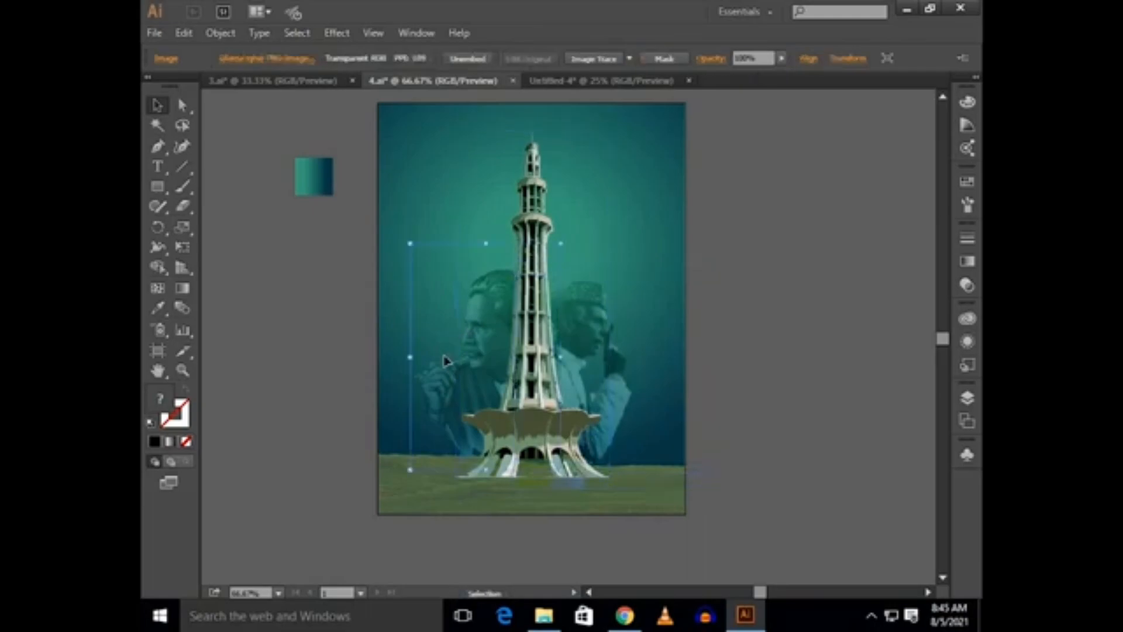
key("shift+Down")
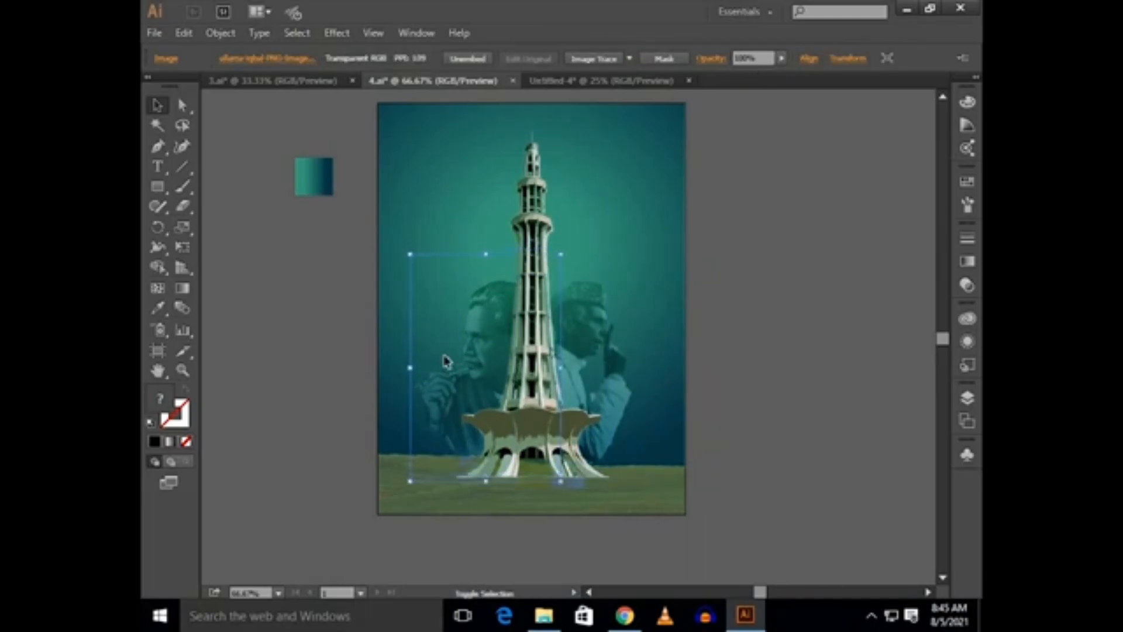
left_click(622, 379)
key("shift+Down")
left_click(774, 350)
Step: Examine the artwork waiting around the poster, including the flag-waving crowd, the birds and the clouds
left_click_drag(772, 347, 589, 333)
scroll(705, 371, "down", 1)
left_click_drag(887, 345, 640, 275)
left_click_drag(787, 309, 607, 331)
scroll(570, 319, "down", 4)
left_click_drag(543, 221, 425, 363)
scroll(423, 362, "up", 3)
left_click_drag(571, 268, 534, 403)
left_click_drag(785, 117, 584, 341)
left_click_drag(414, 503, 592, 587)
left_click(553, 446)
scroll(554, 443, "up", 2)
Step: Cut the tower-and-portraits group and paste it in front inside the poster's isolated clipping rectangle
left_click(609, 351)
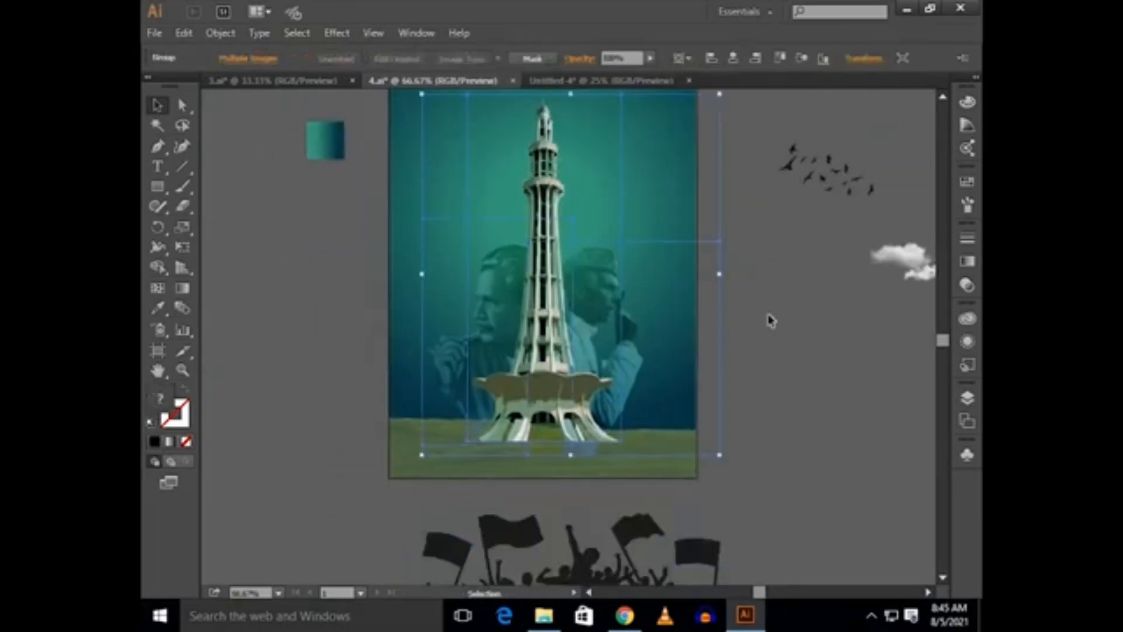
scroll(772, 339, "up", 1)
key("Delete")
right_click(702, 333)
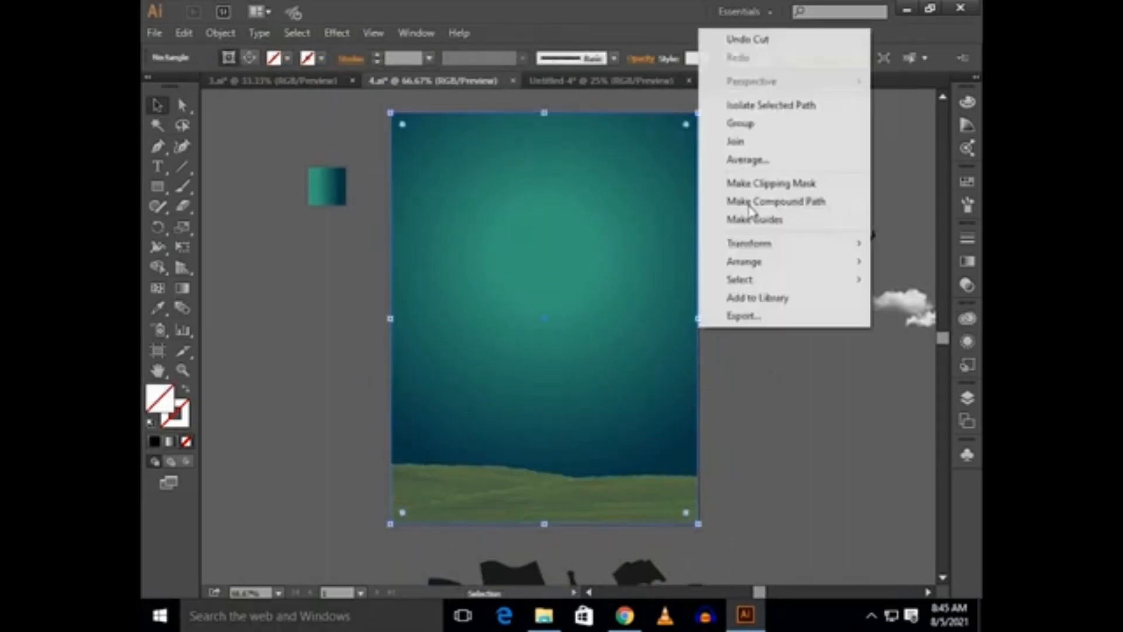
left_click(765, 105)
key("ctrl+f")
key("ctrl+a")
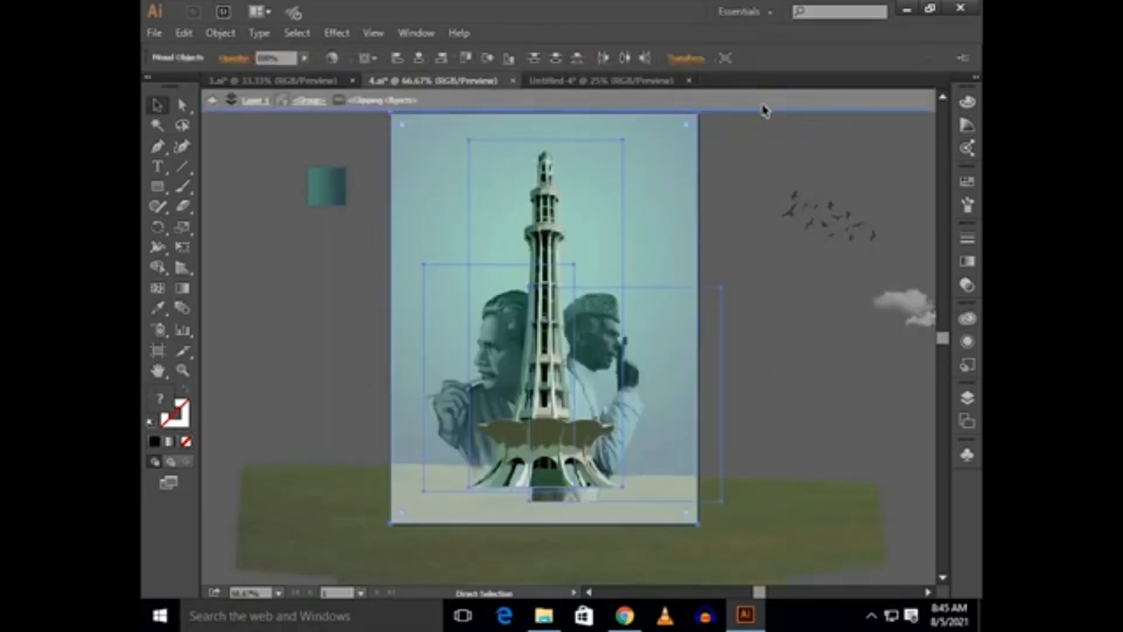
double_click(781, 312)
Step: Move the flag-waving crowd silhouette onto the poster's bottom edge and bring it to the front
left_click_drag(718, 492, 730, 453)
left_click_drag(642, 544, 617, 515)
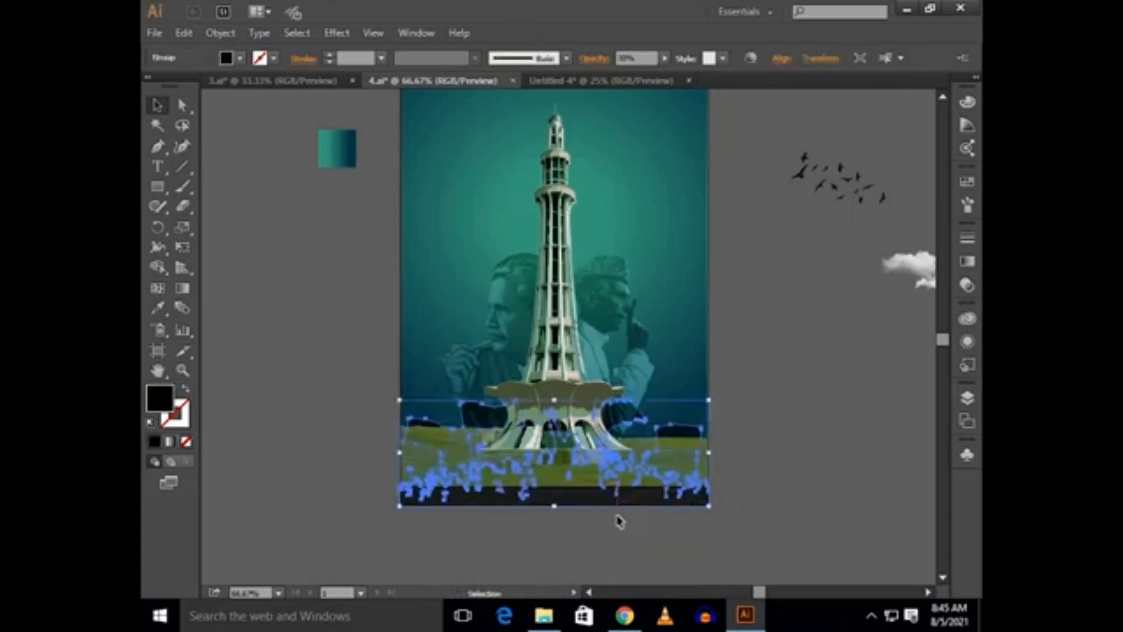
right_click(618, 502)
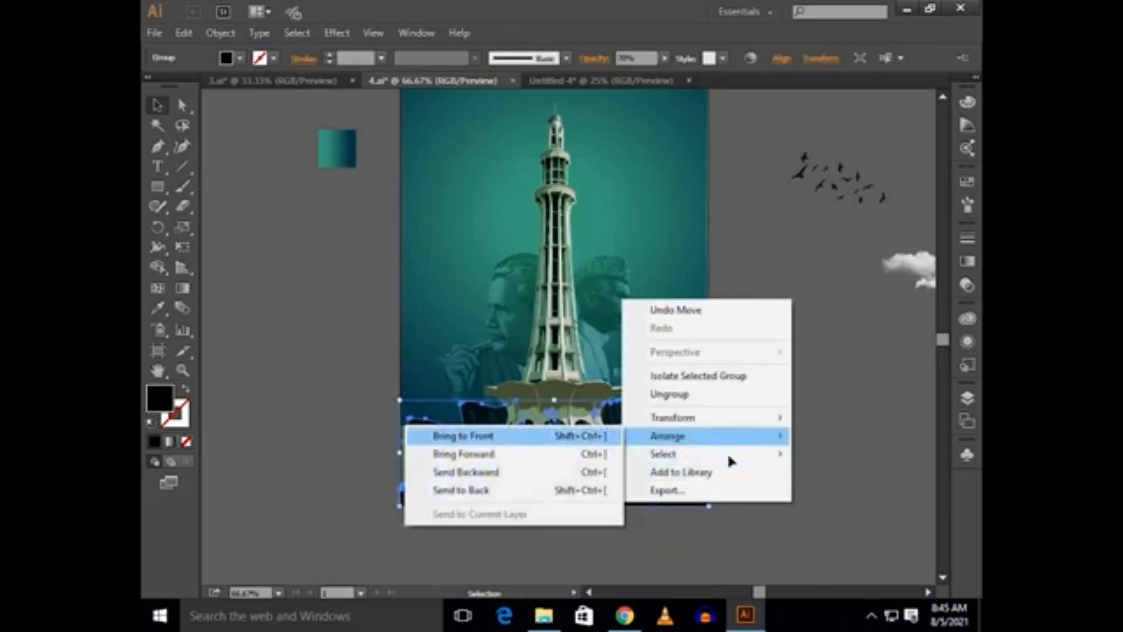
left_click(607, 440)
Step: Set the crowd silhouette's blend mode to Multiply
left_click(797, 443)
left_click(699, 501)
left_click(968, 285)
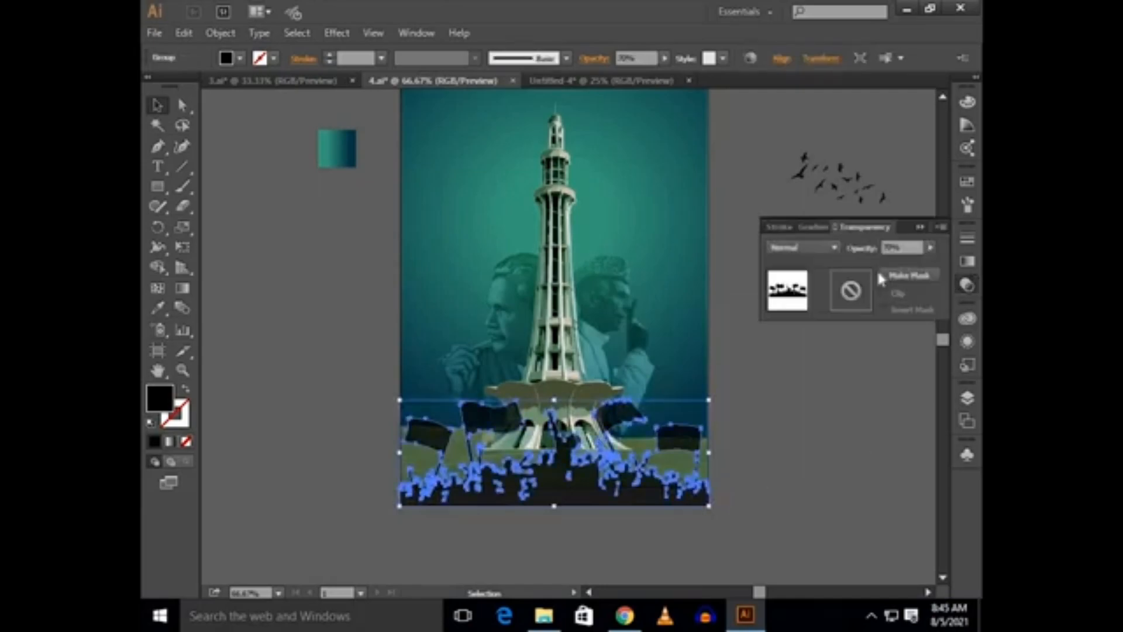
left_click(836, 247)
left_click(806, 304)
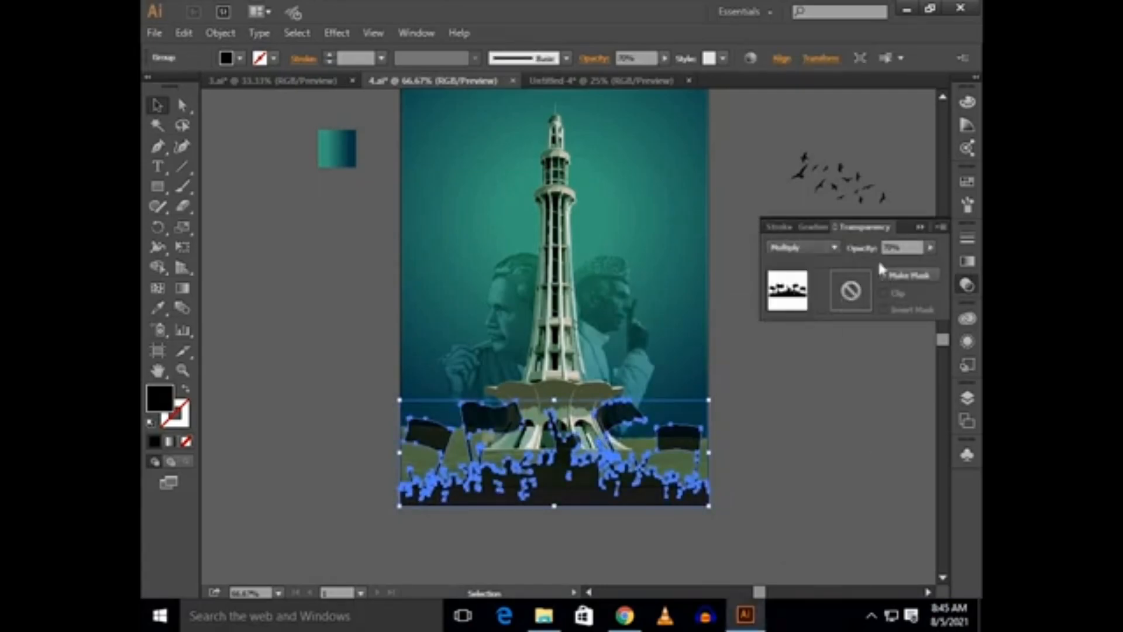
left_click(920, 226)
left_click(787, 421)
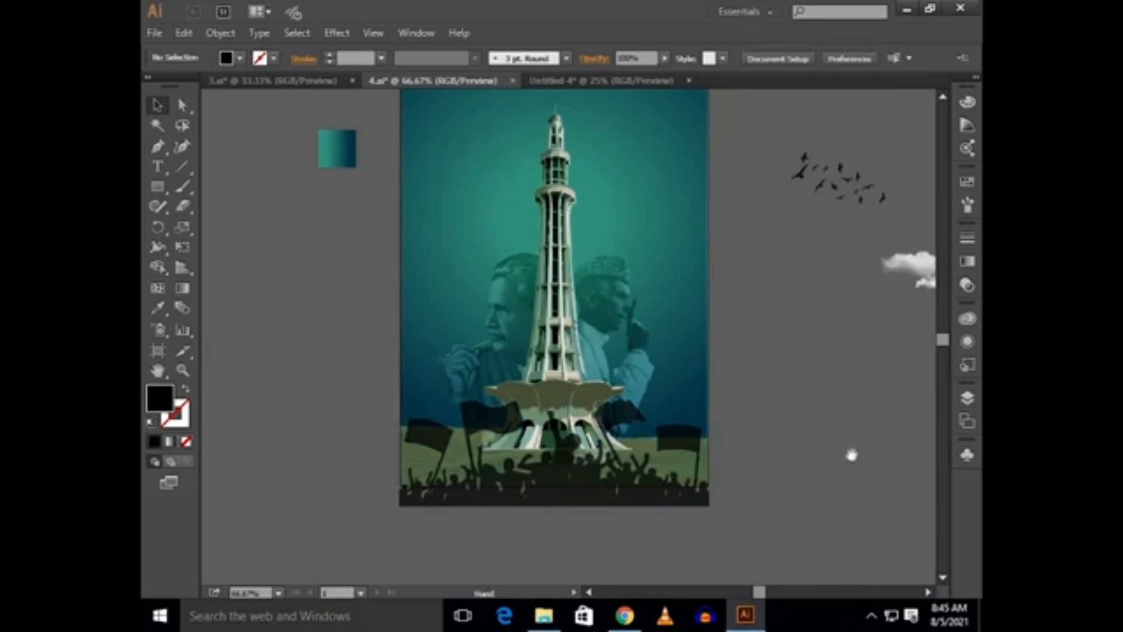
Step: Raise the crowd silhouette slightly so its lower edge sits just below the poster's bottom edge
left_click_drag(848, 455, 922, 493)
left_click_drag(705, 534, 693, 502)
left_click(696, 506)
key("shift+Up")
key("shift+Up")
key("shift+Up")
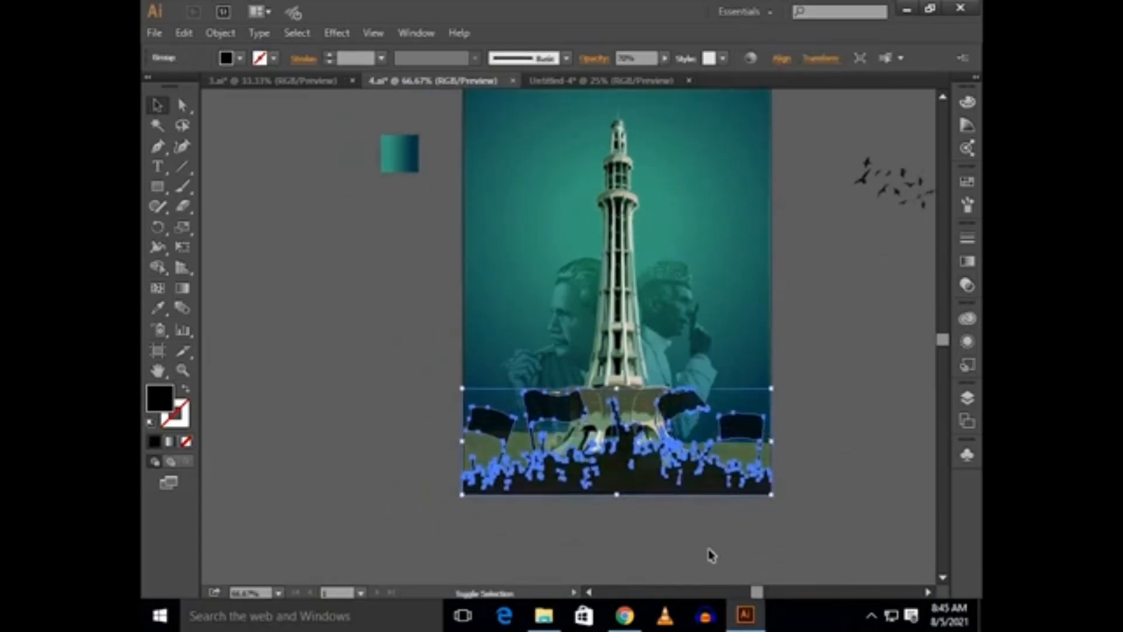
key("shift+Down")
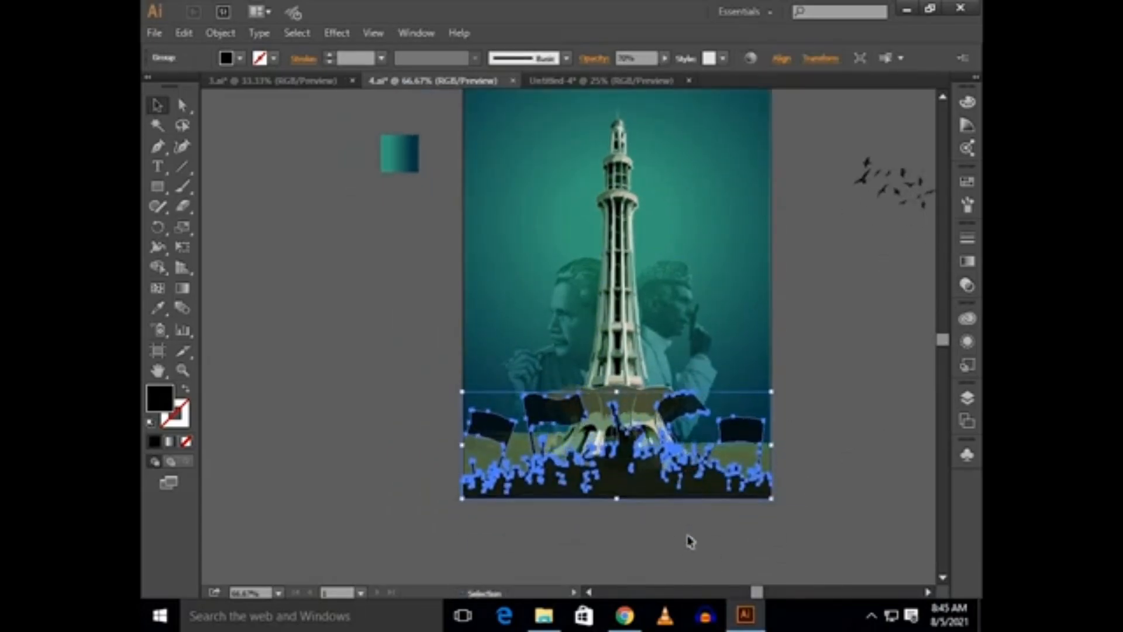
Step: Cut the crowd silhouette and paste it in front inside the poster's isolated clipping rectangle
key("ctrl+x")
right_click(709, 493)
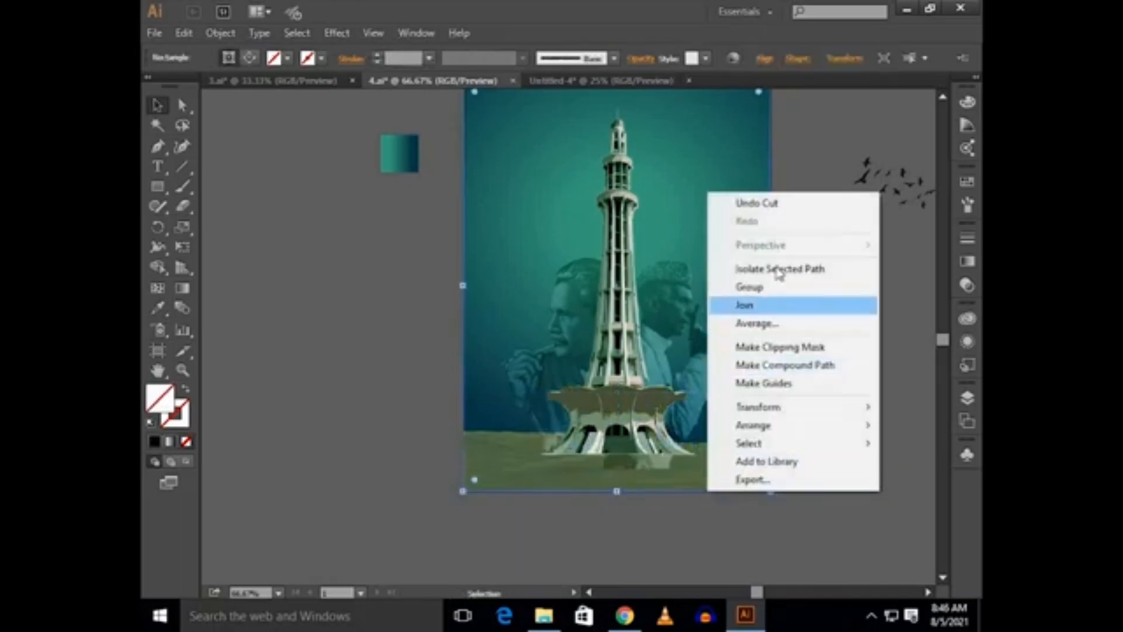
left_click(843, 268)
key("ctrl+f")
double_click(847, 291)
Step: Nudge both portraits up slightly behind the tower
left_click_drag(862, 247, 820, 330)
left_click(486, 397)
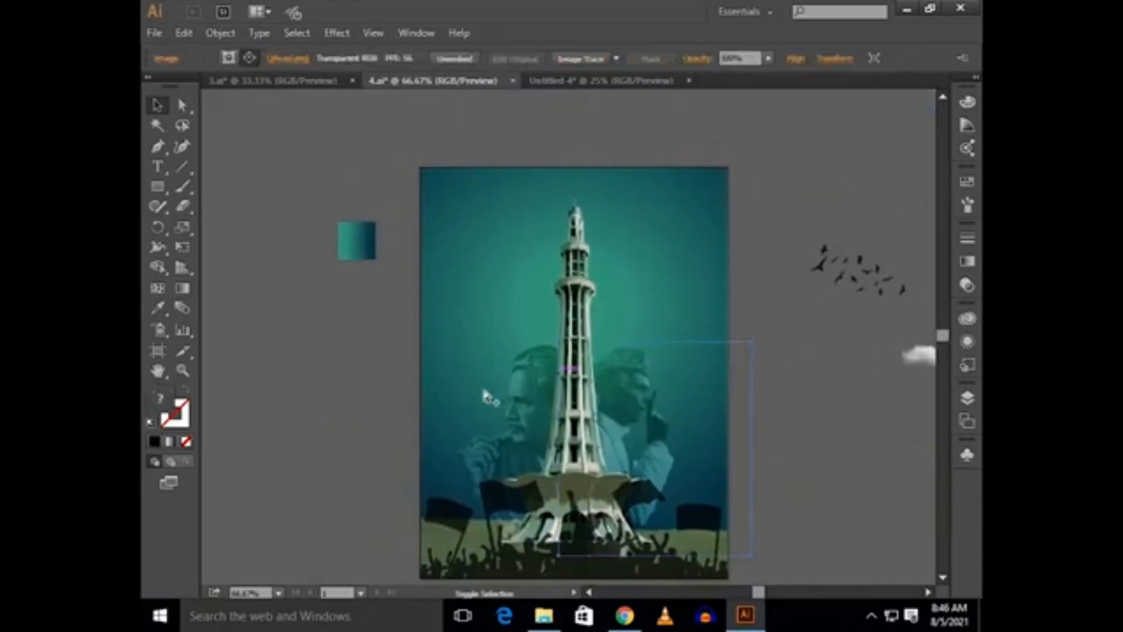
left_click(488, 416, "shift")
key("shift+Up")
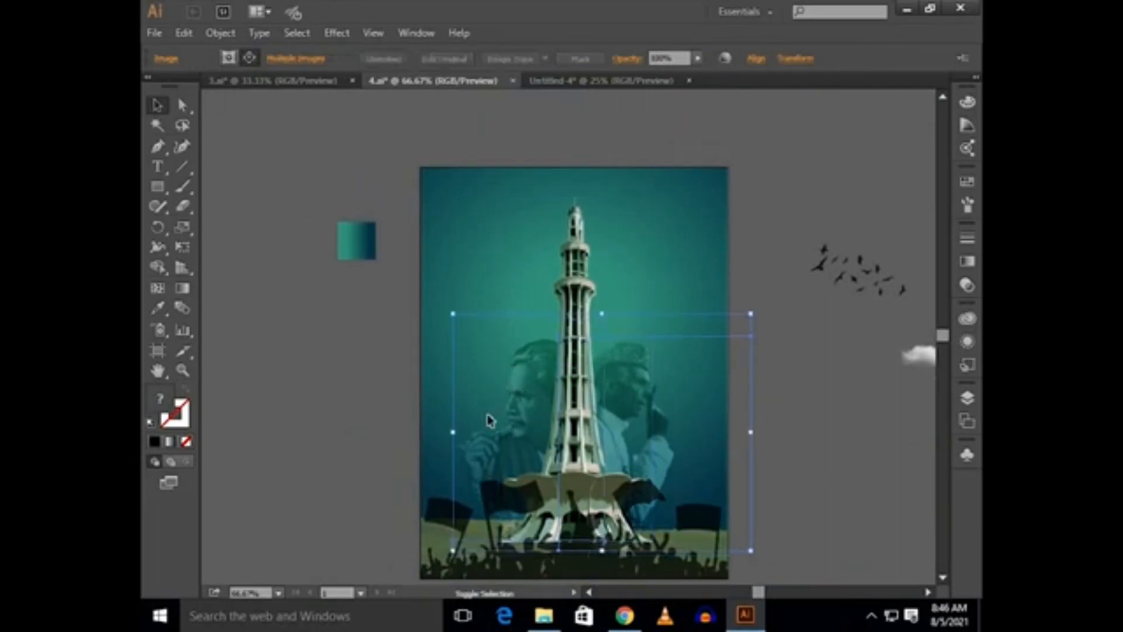
left_click(339, 358)
Step: Place the two clouds on the poster, right of the tower's spire
scroll(797, 380, "up", 2)
scroll(797, 381, "right", 3)
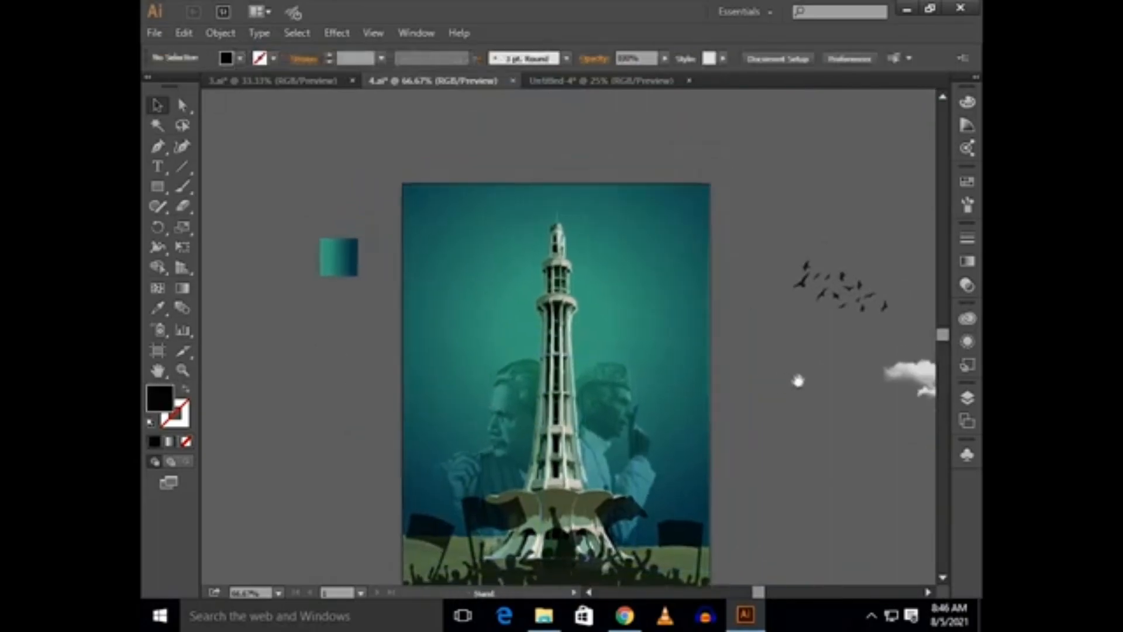
left_click_drag(829, 417, 669, 408)
left_click(725, 407)
left_click_drag(801, 423, 863, 438)
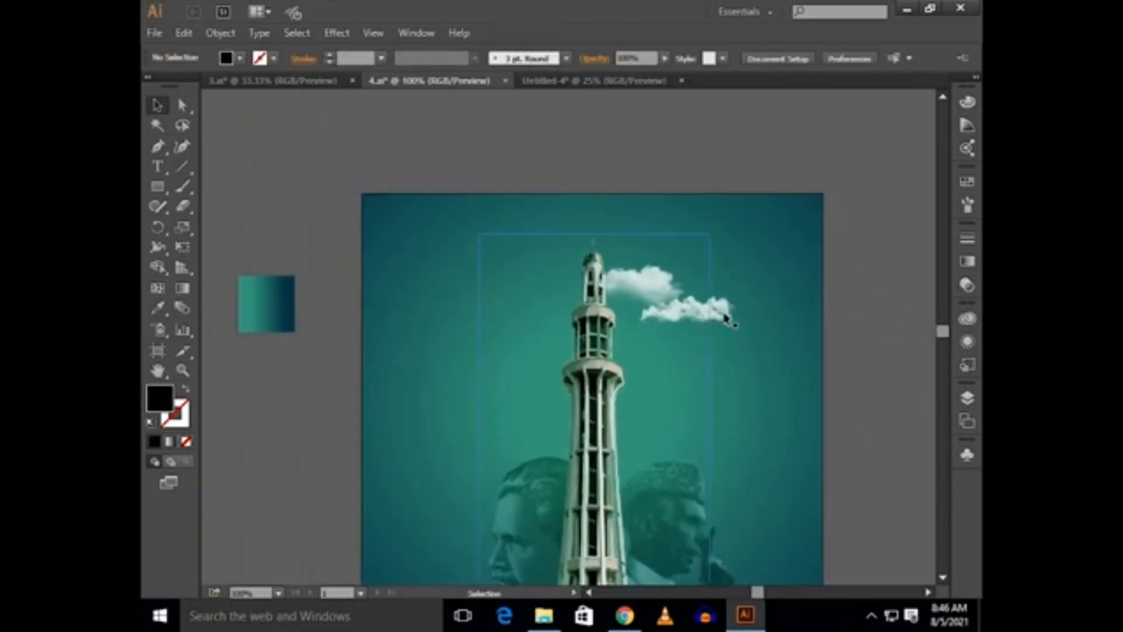
Step: Place an enlarged copy of the lower cloud to the left of the tower and nudge it into position
left_click_drag(725, 318, 470, 334)
left_click(499, 216)
left_click(496, 150)
left_click(576, 311)
left_click(558, 153)
left_click(558, 209)
left_click(540, 169)
left_click(503, 326)
key("shift+Right")
key("shift+Down")
key("shift+Right")
Step: Copy the small lower-right cloud to the left of the spire and nudge it above the larger left cloud
left_click_drag(713, 331, 543, 296)
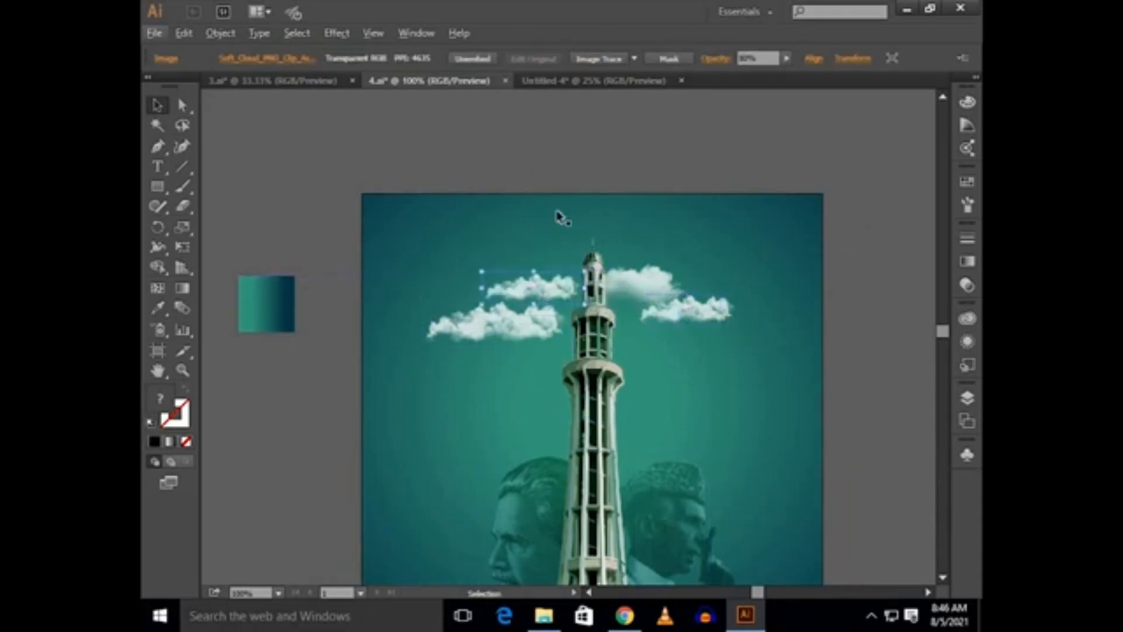
key("shift+Up")
key("shift+Left")
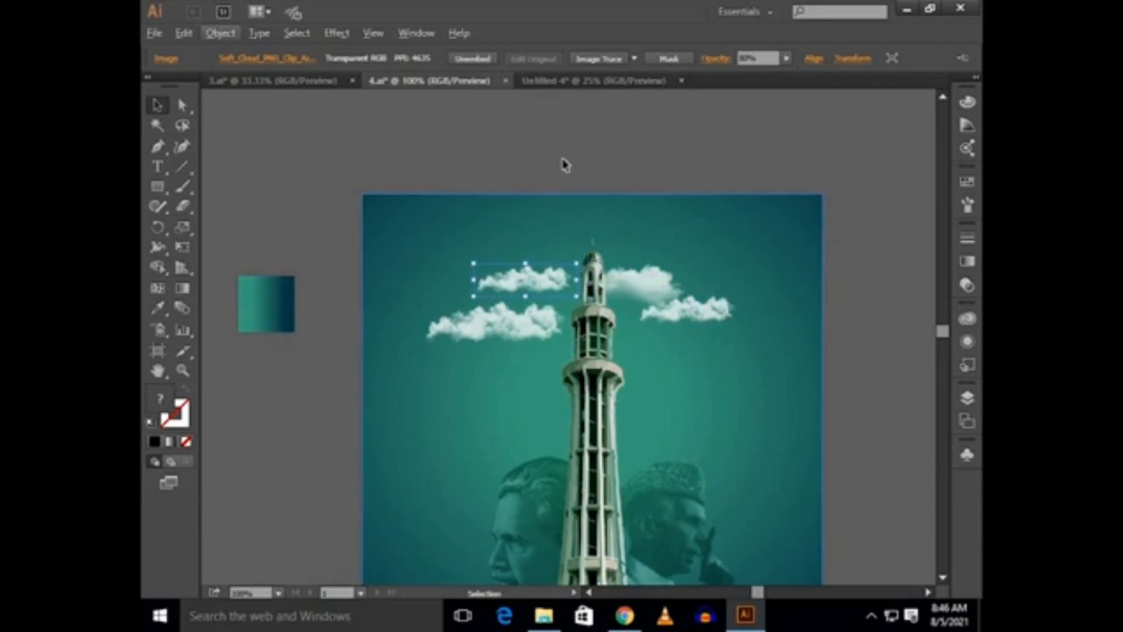
key("shift+Right")
key("Down")
key("Down")
left_click(569, 177)
left_click(564, 271)
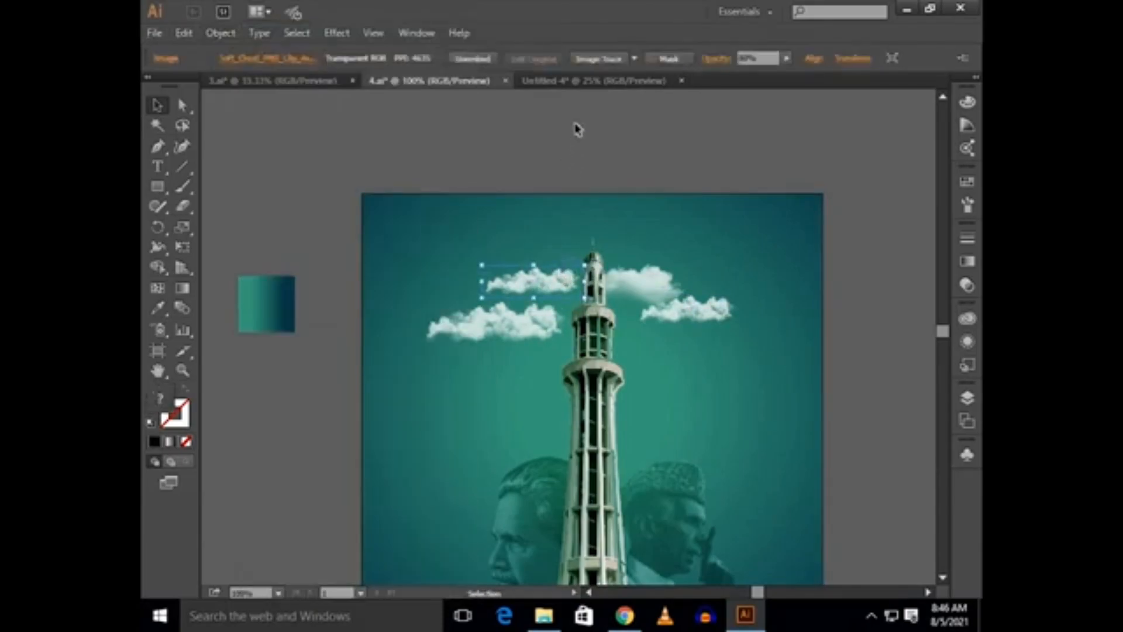
Step: Nudge the larger left cloud further left and the lower-right cloud further right, away from the tower
key("shift+Left")
left_click(598, 141)
left_click(645, 287)
left_click(718, 316, "shift")
key("shift+Right")
left_click(726, 160)
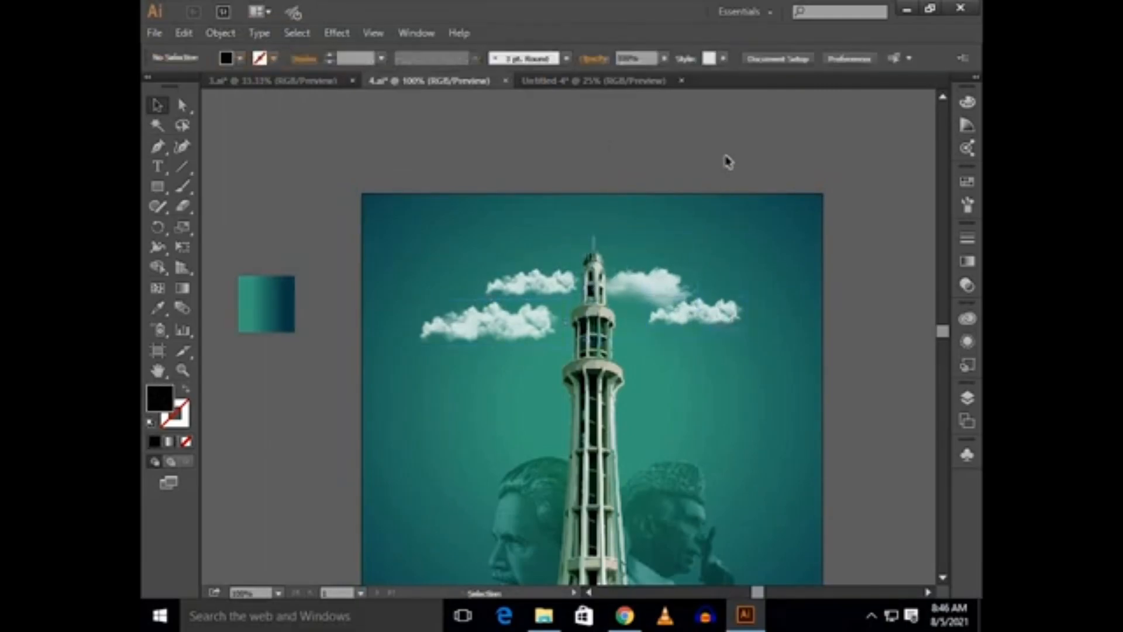
Step: Nudge the two clouds right of the tower's spire upward together
scroll(726, 160, "down", 1)
left_click_drag(762, 155, 697, 162)
left_click(645, 260, "shift")
key("shift+Up")
key("shift+Up")
left_click(790, 176)
Step: Place the flock of black birds across the tower's upper part and bring it to the front
left_click_drag(834, 281, 600, 257)
left_click(797, 279)
scroll(650, 254, "up", 3)
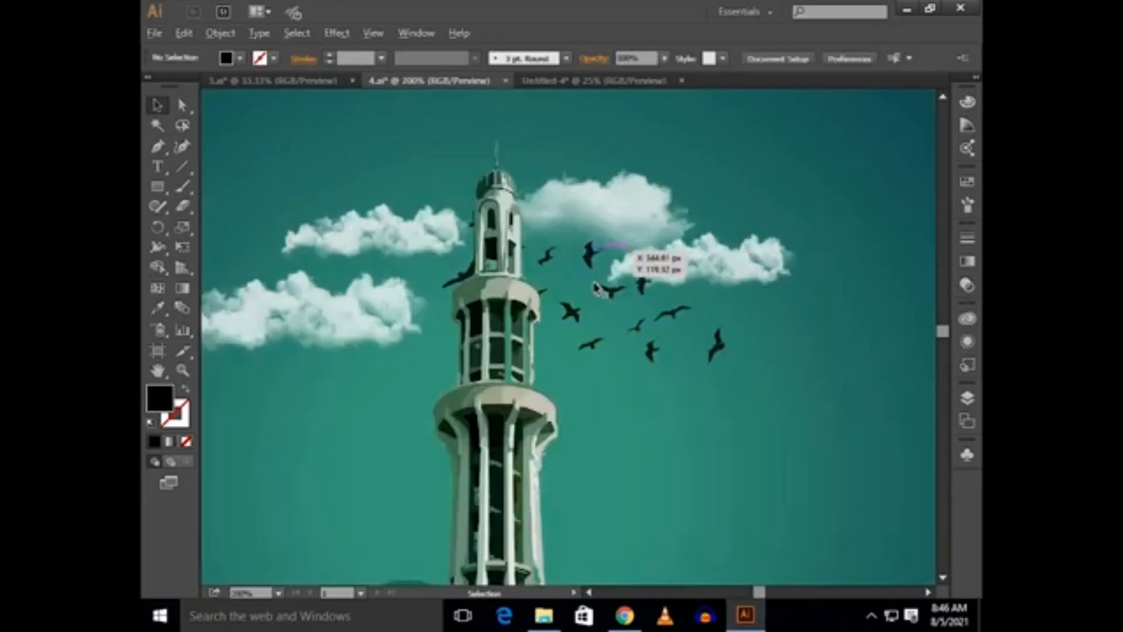
right_click(597, 286)
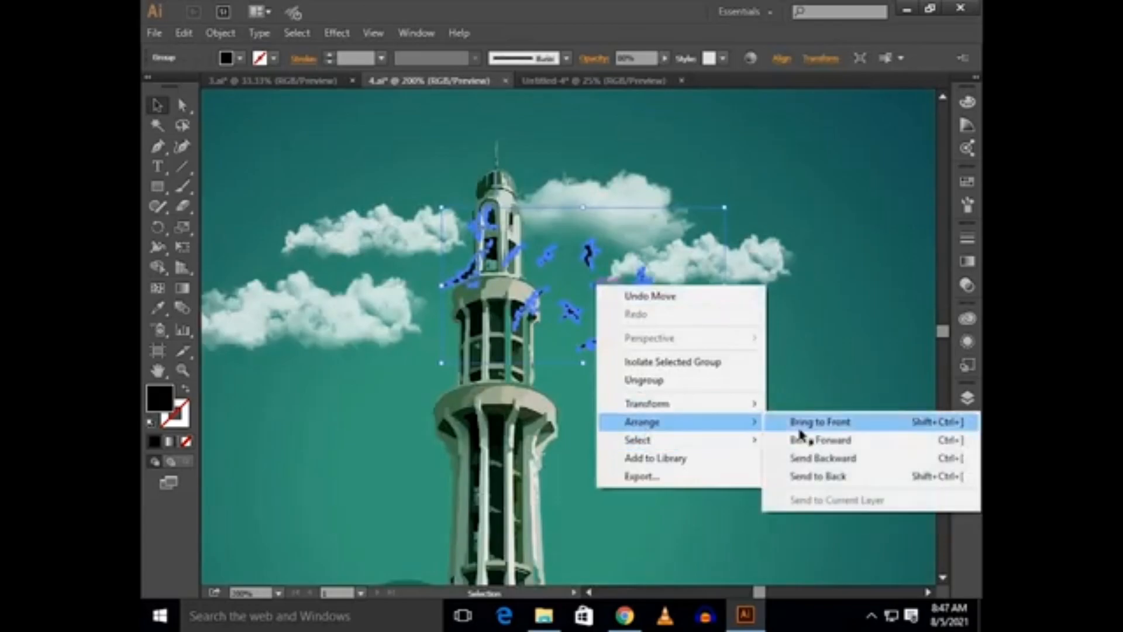
left_click(797, 421)
Step: Shift the flock of birds slightly left across the tower and deselect it
left_click(842, 326)
left_click(724, 346)
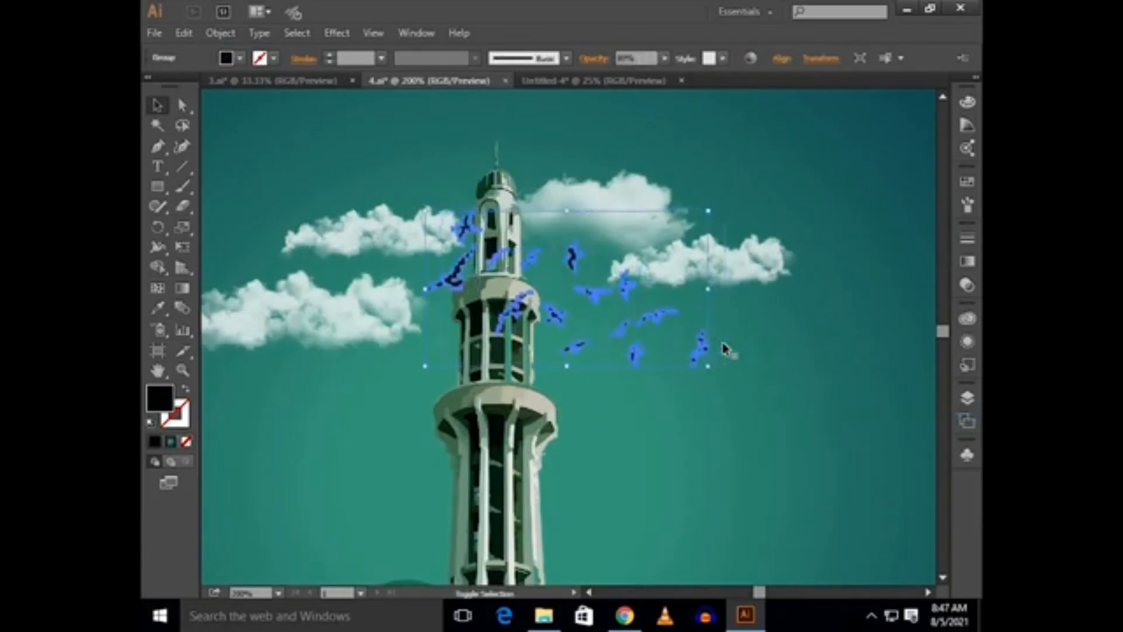
left_click(747, 349)
scroll(751, 349, "down", 1)
scroll(751, 349, "down", 3)
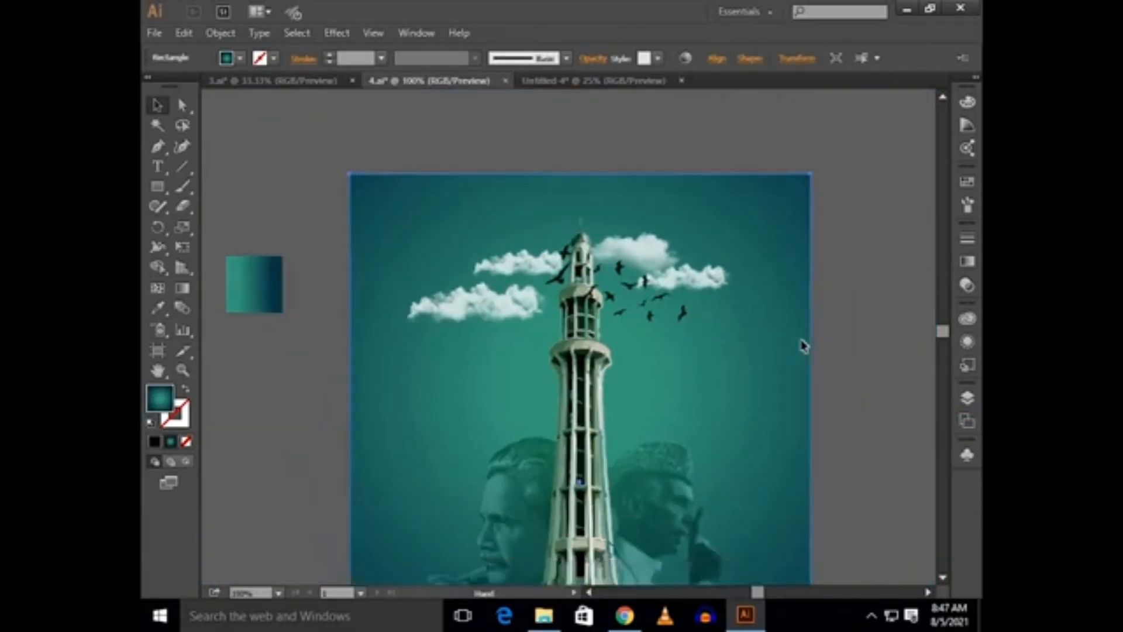
scroll(738, 291, "up", 1)
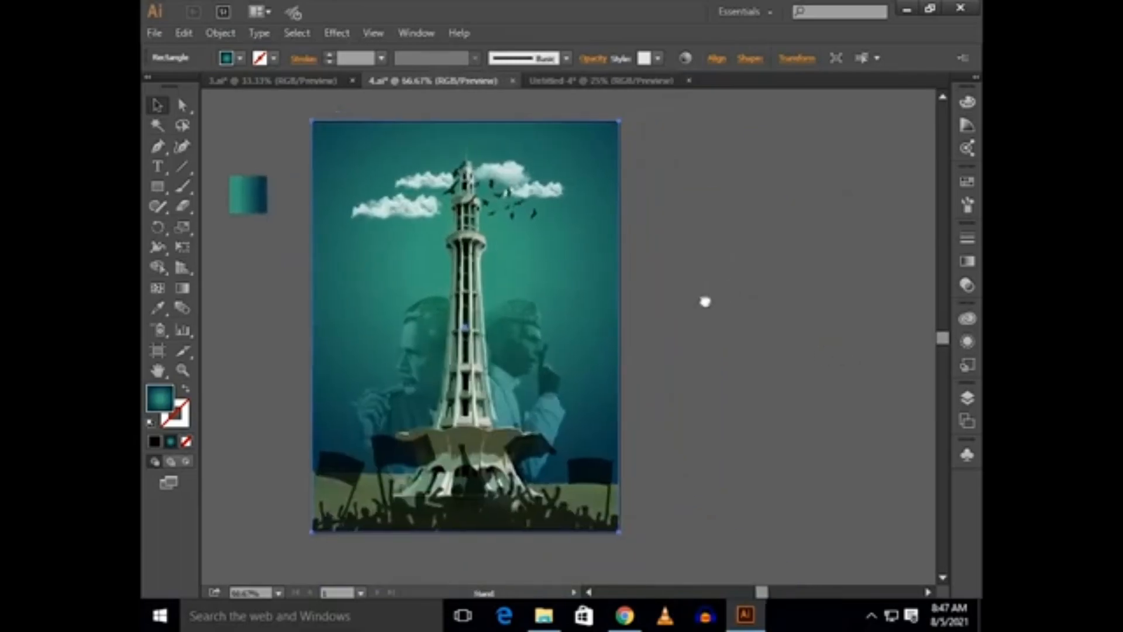
left_click(723, 285)
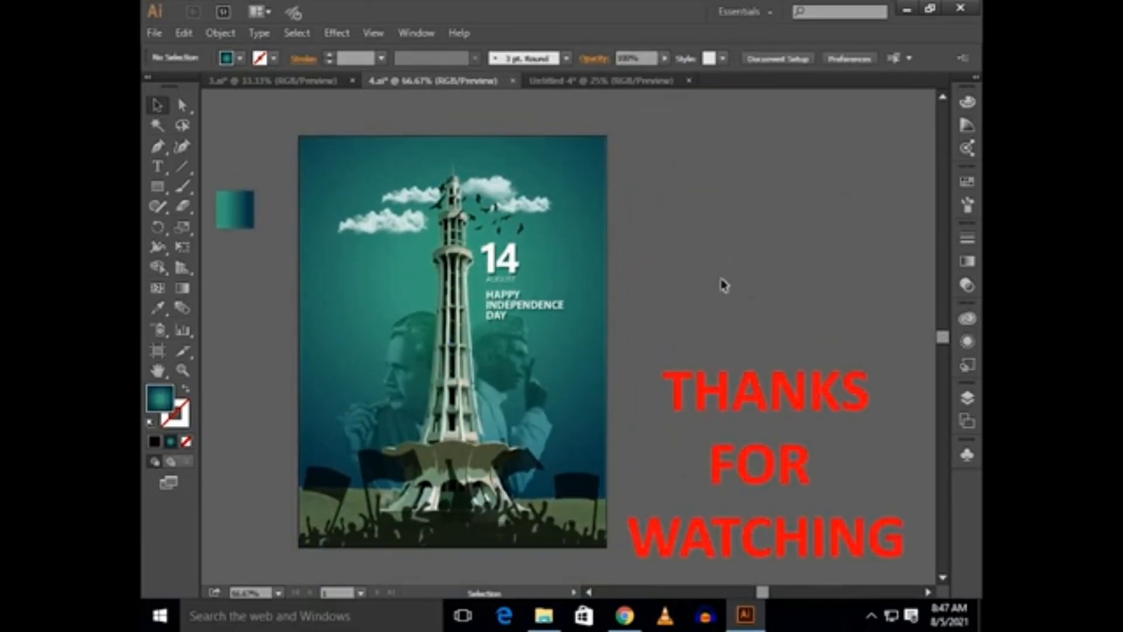